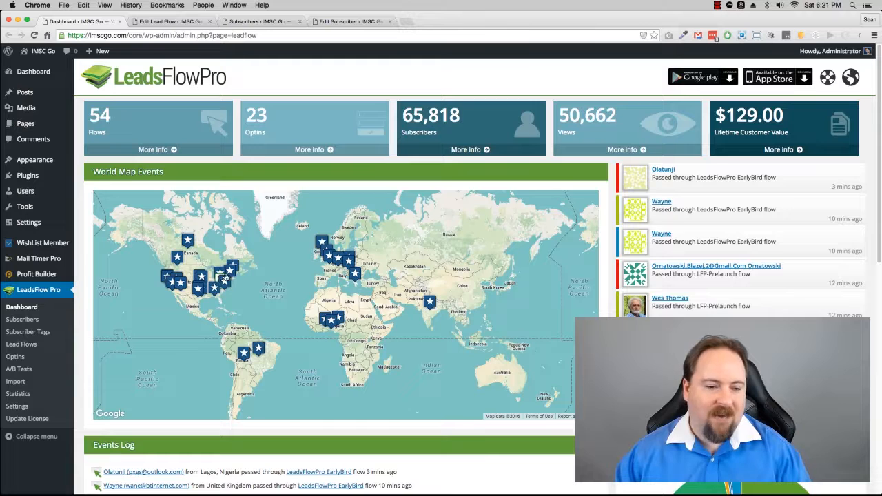
Step: Switch to the Download Free Guide lead flow and set its custom URL to /freedownload/
mouse_move(214, 283)
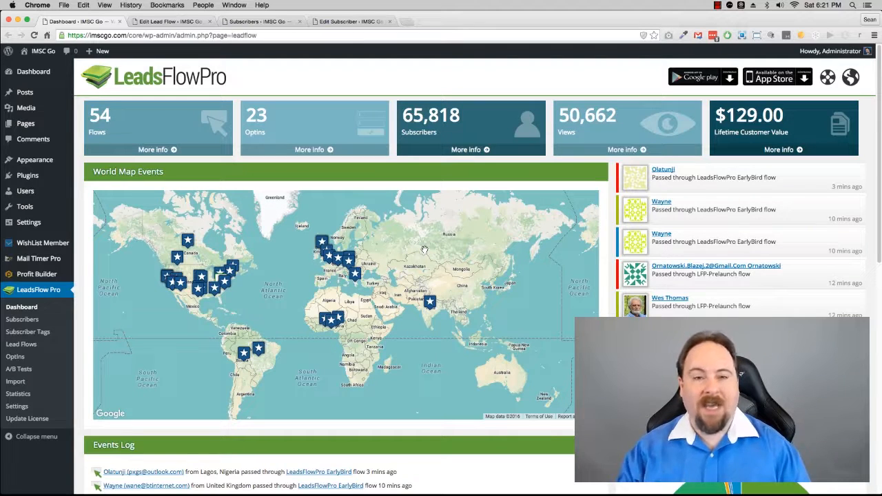
click(163, 23)
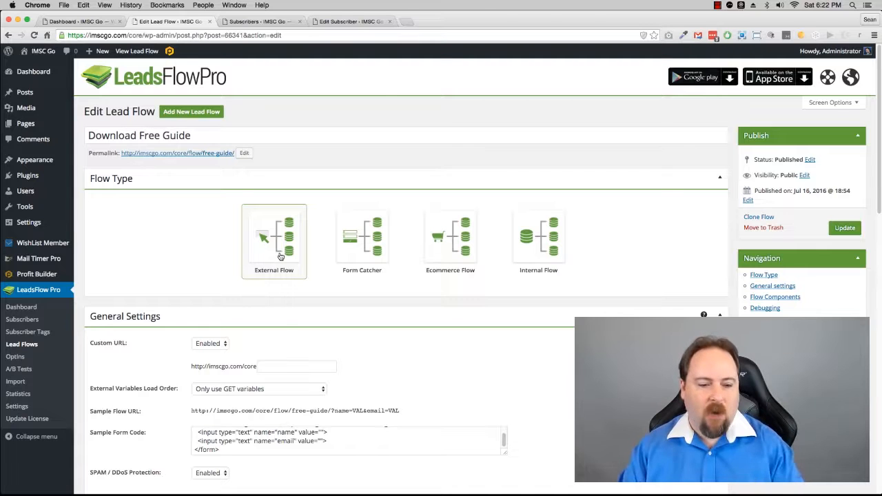
scroll(388, 334, down, 2)
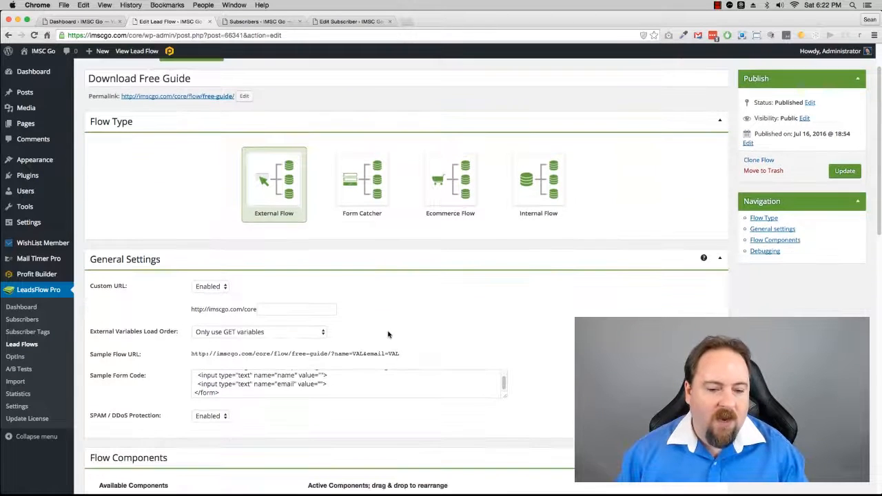
click(321, 309)
text(/)
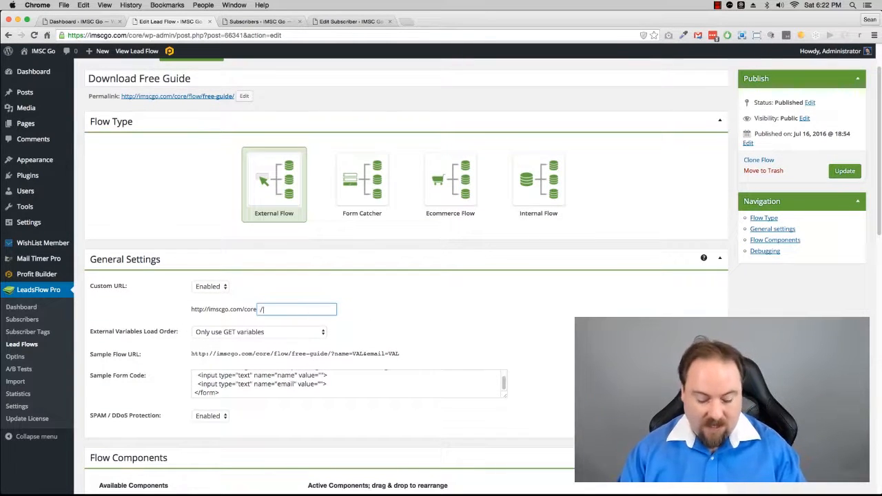
text(freedown)
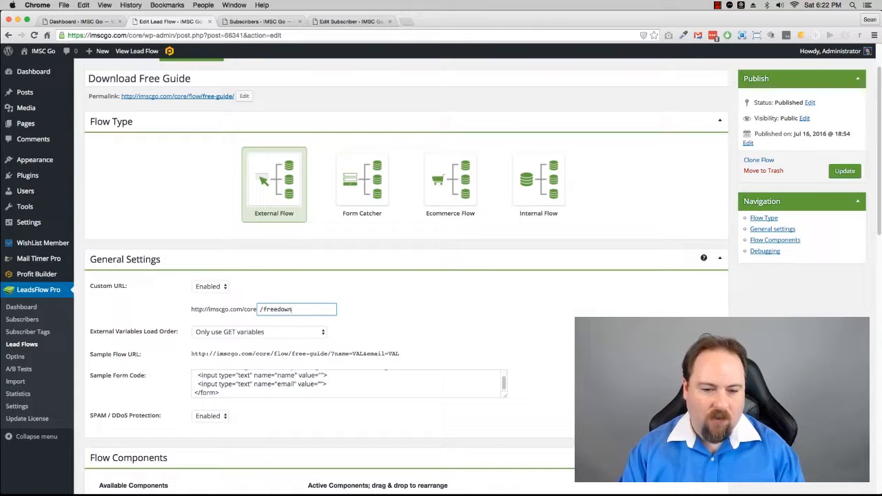
text(load/)
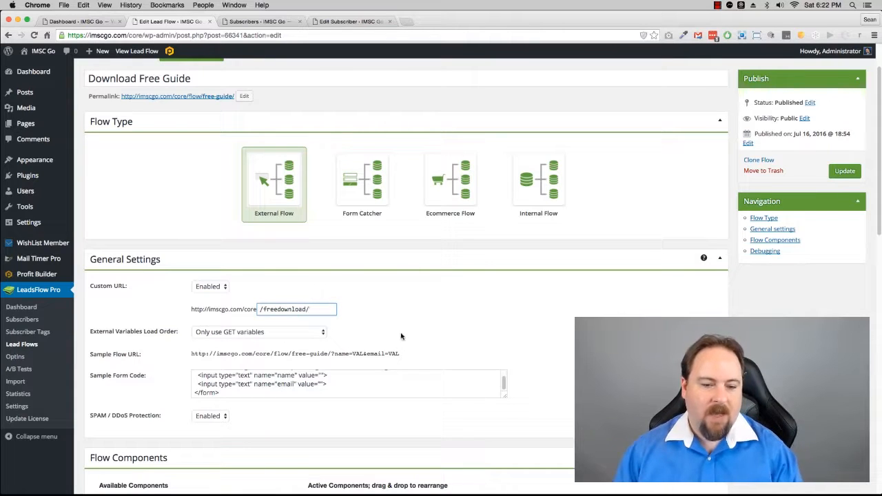
Step: Review the external variables, validation rules and tracking options of the Flow Start component
scroll(517, 338, down, 5)
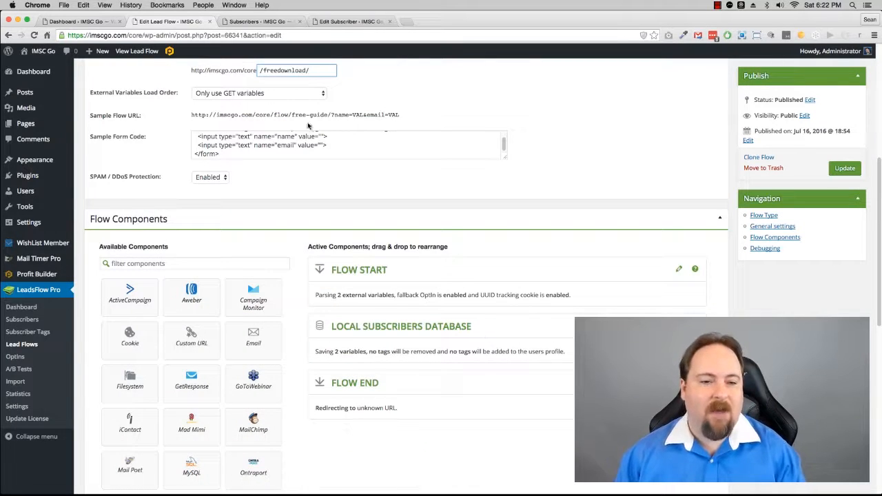
click(679, 269)
scroll(317, 327, down, 3)
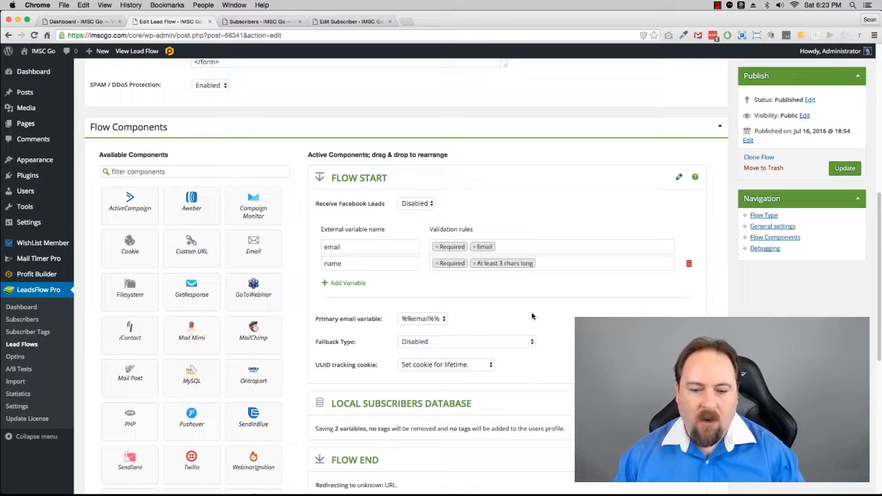
click(679, 179)
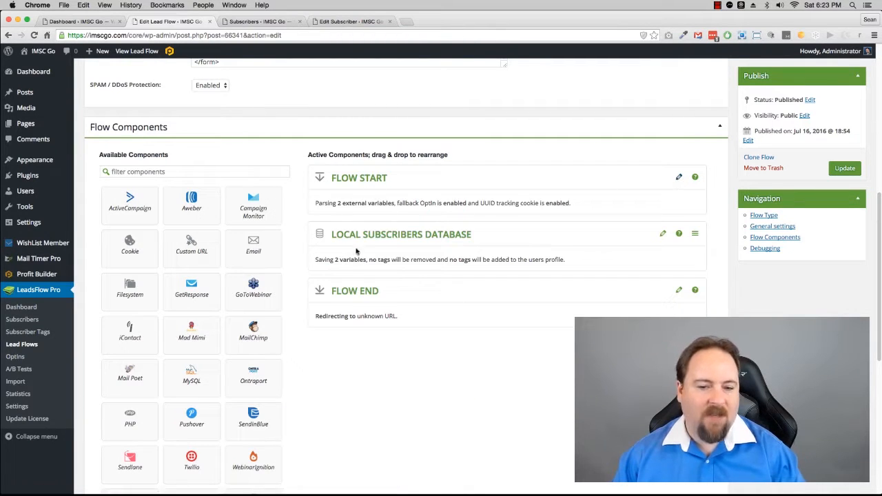
Step: Add the custom tag SEO to the tags assigned by the Local Subscribers Database component, and collapse its settings
click(663, 235)
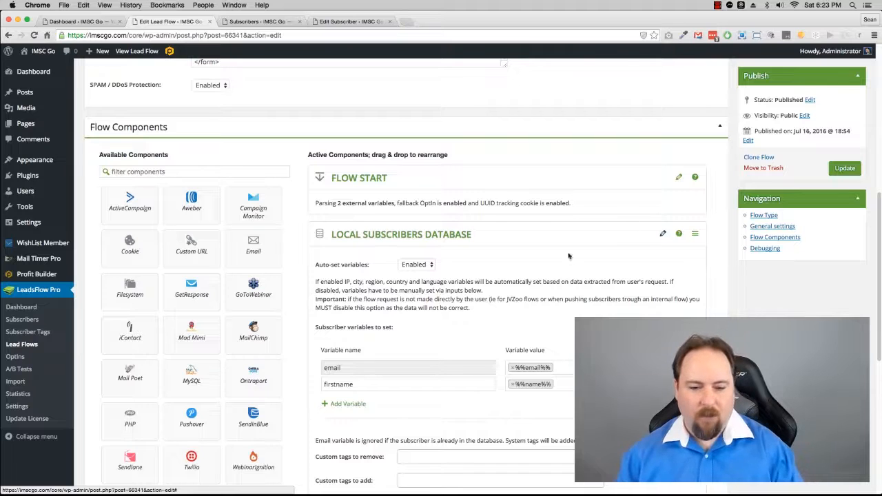
scroll(521, 341, down, 1)
scroll(521, 340, down, 2)
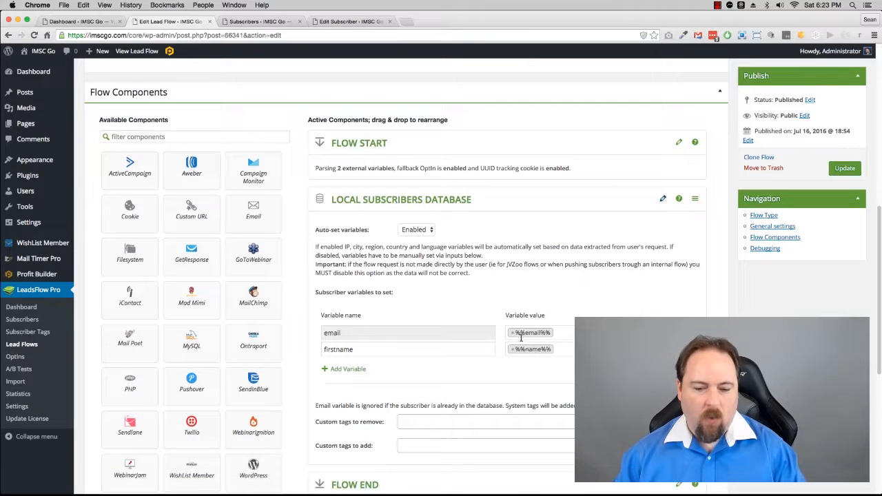
click(431, 445)
text(seo)
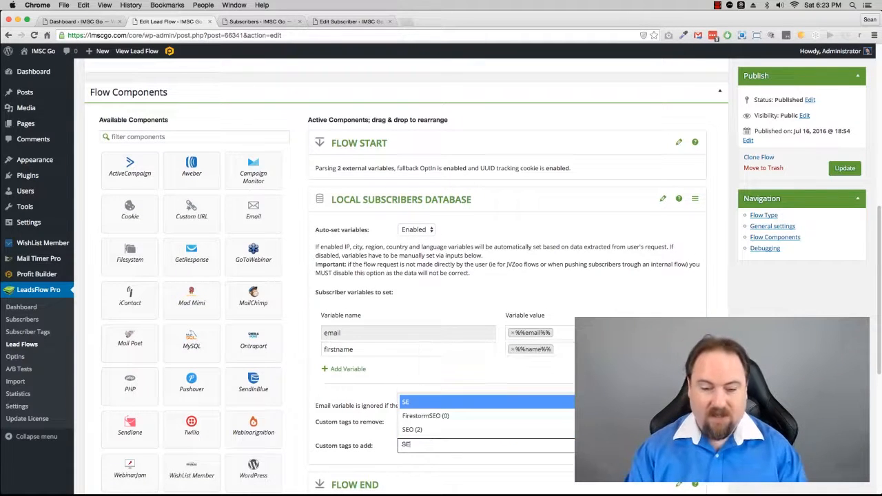
key(Return)
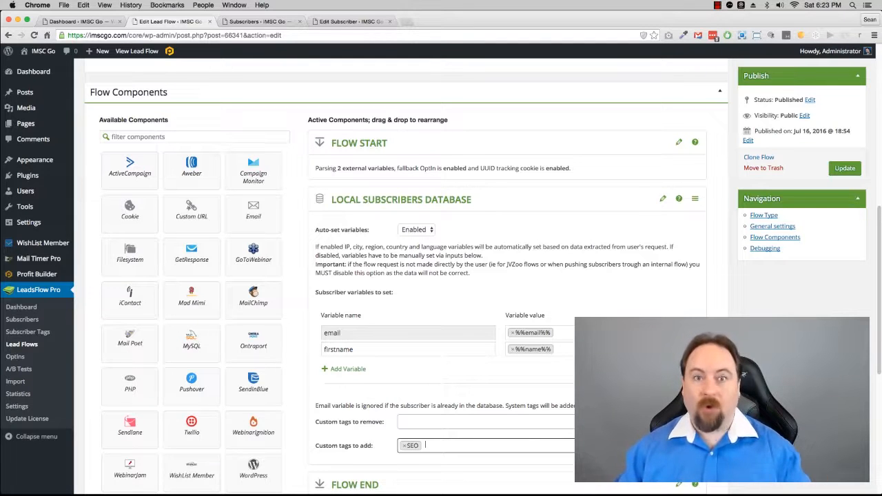
click(662, 200)
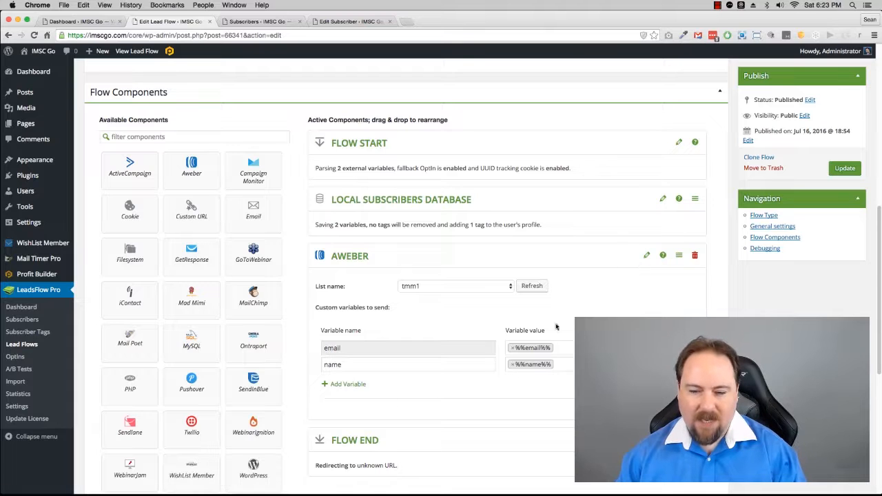
Step: Place an AWeber component using the tmm1 list below the Local Subscribers Database, and collapse its settings
click(643, 256)
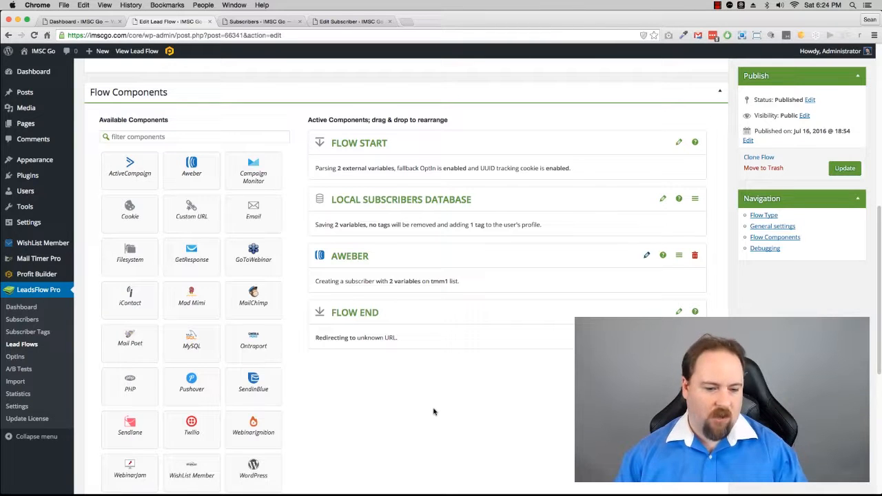
scroll(433, 411, down, 1)
scroll(434, 411, up, 1)
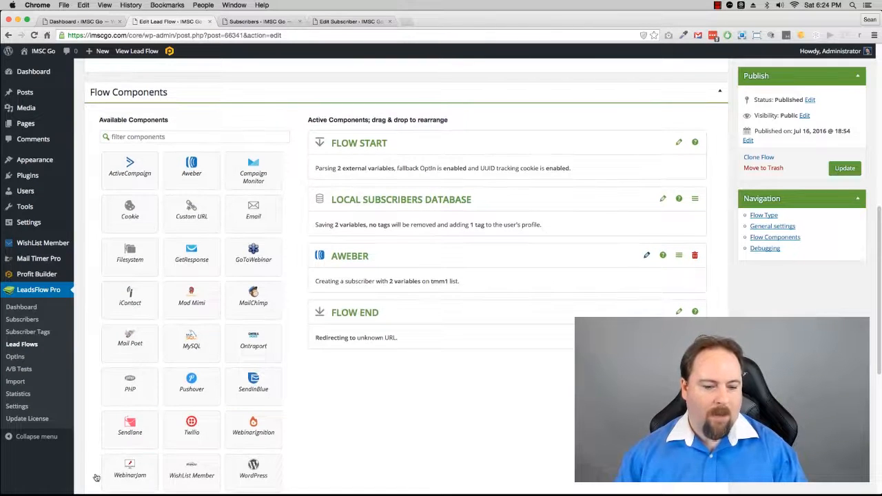
Step: Add a WebinarJam component below AWeber, choose the Product Creation Empire webinar, and collapse its settings
drag(129, 475, 381, 337)
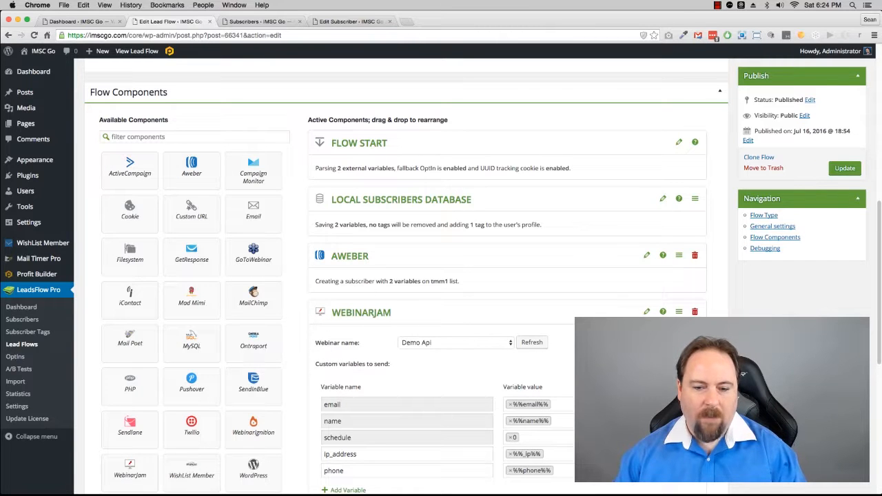
scroll(431, 310, down, 2)
click(433, 292)
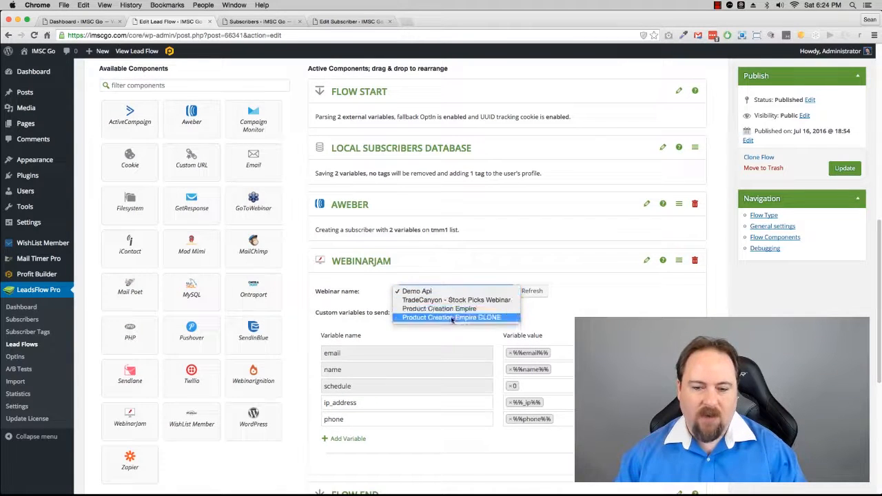
click(445, 308)
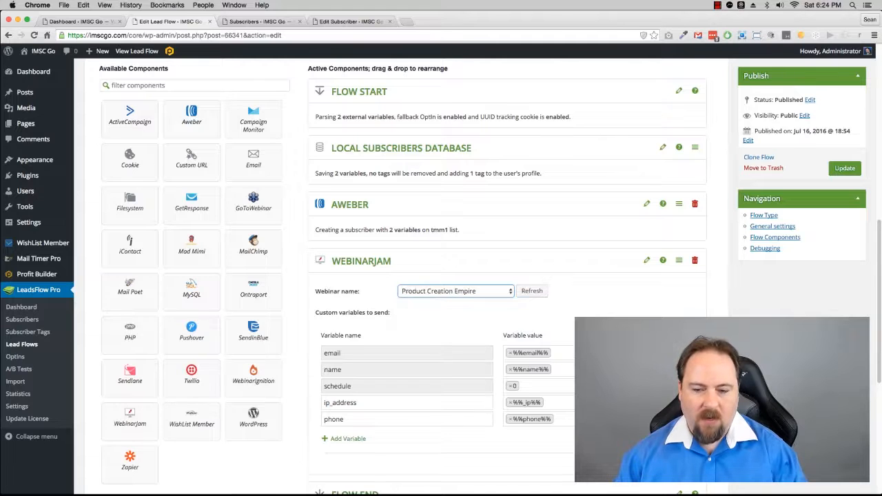
scroll(606, 317, down, 8)
scroll(606, 317, up, 3)
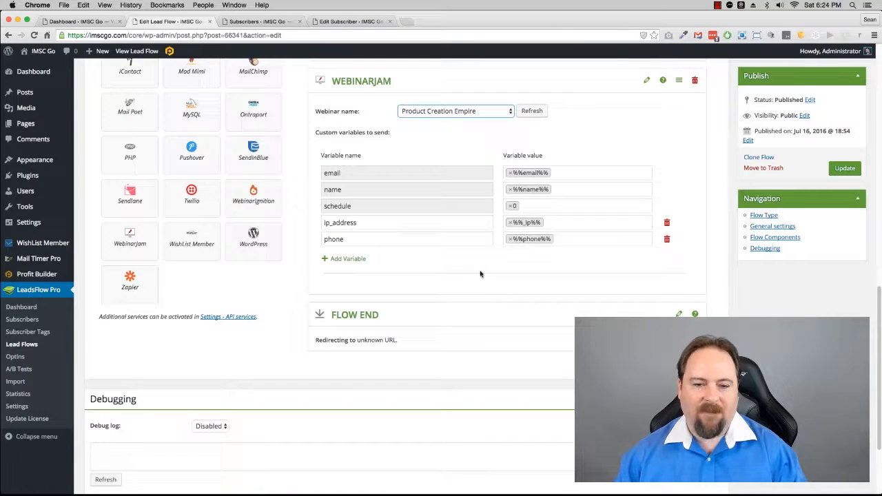
scroll(480, 274, up, 3)
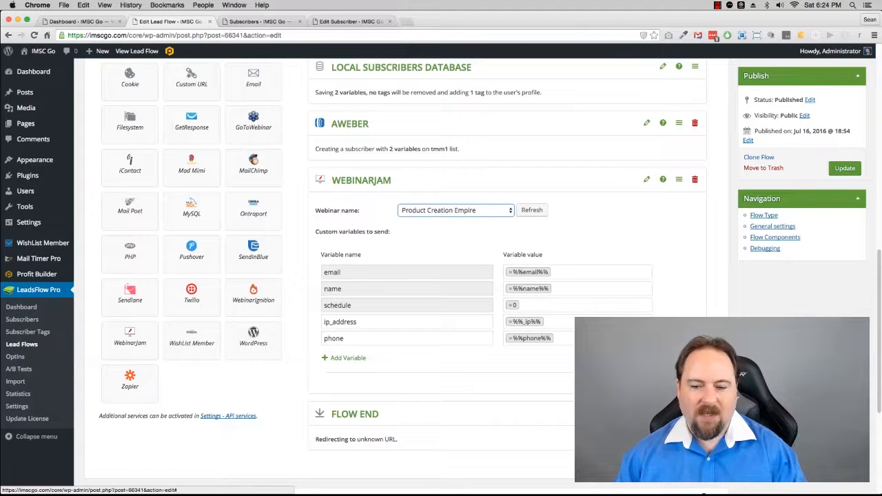
click(647, 181)
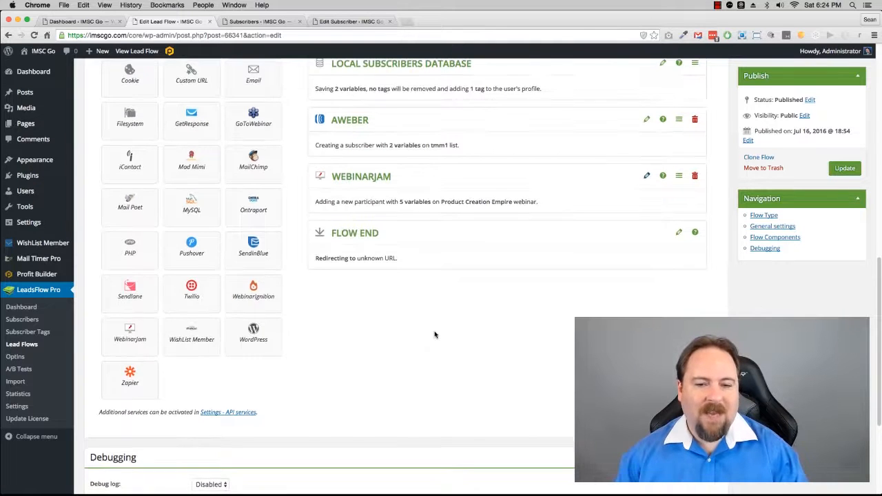
Step: Add an external variable named phone without validation rules to the Flow Start component, and collapse its settings
scroll(434, 334, up, 5)
scroll(424, 331, down, 3)
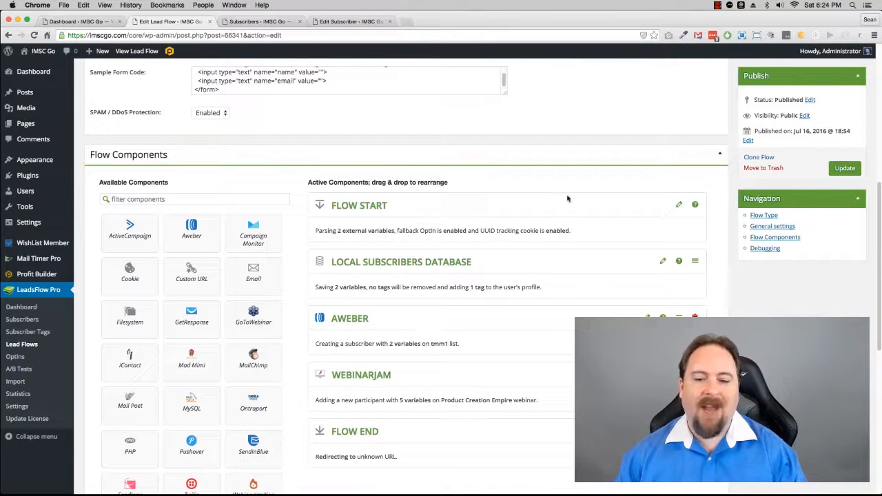
click(679, 205)
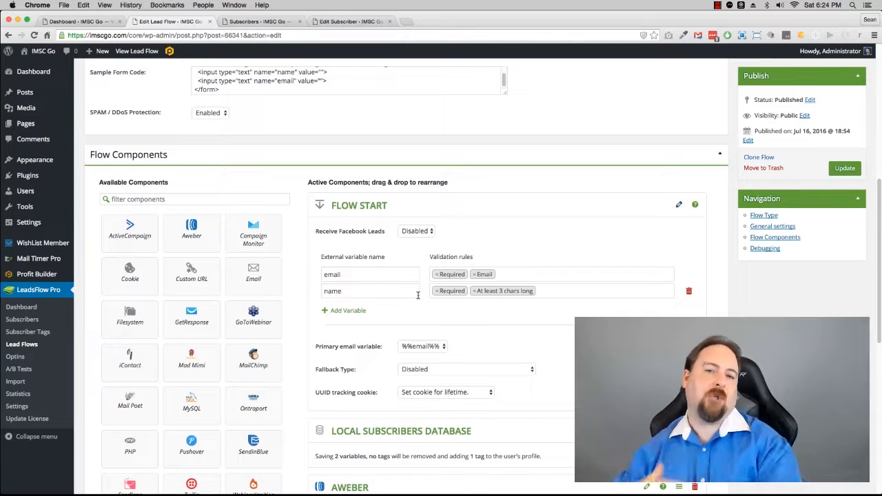
click(354, 310)
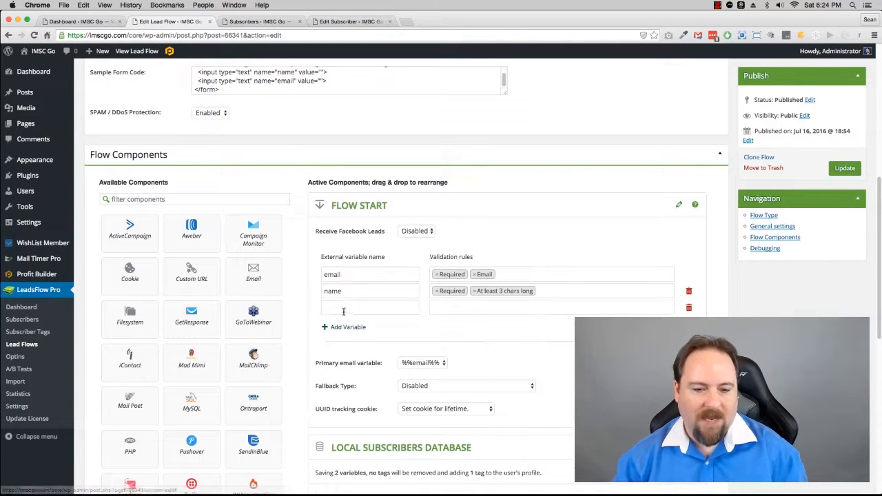
click(343, 311)
text(phone)
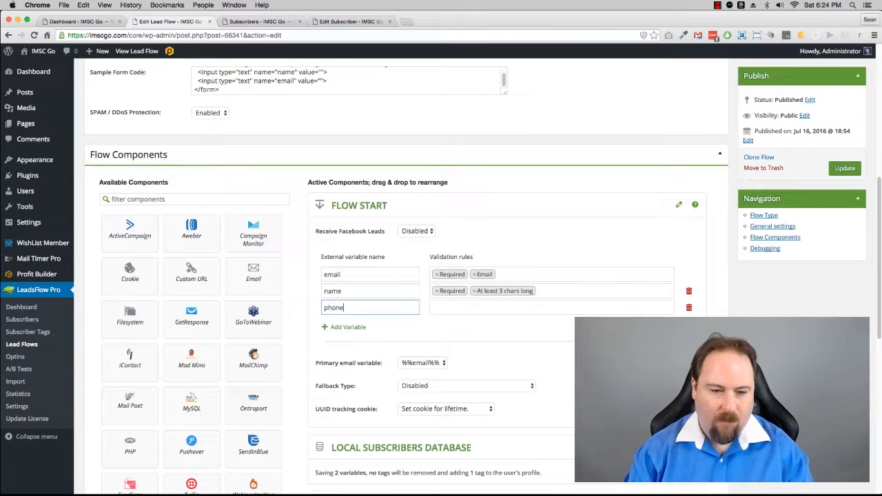
click(446, 307)
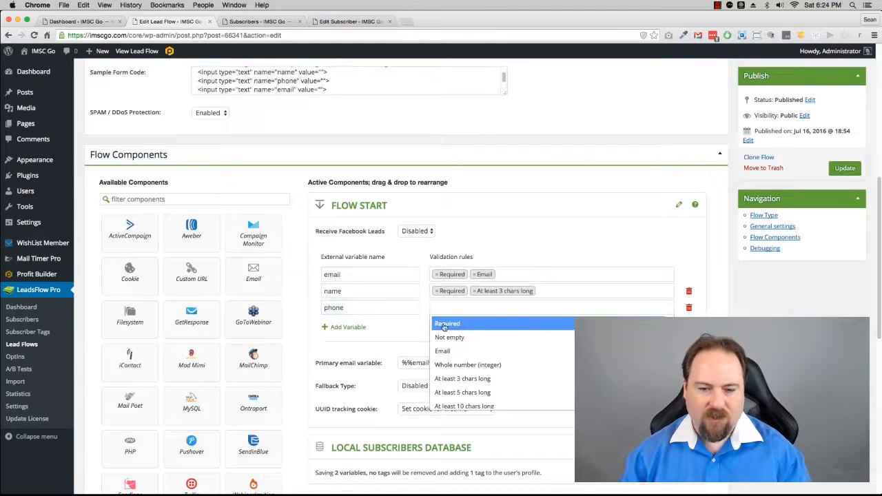
click(412, 331)
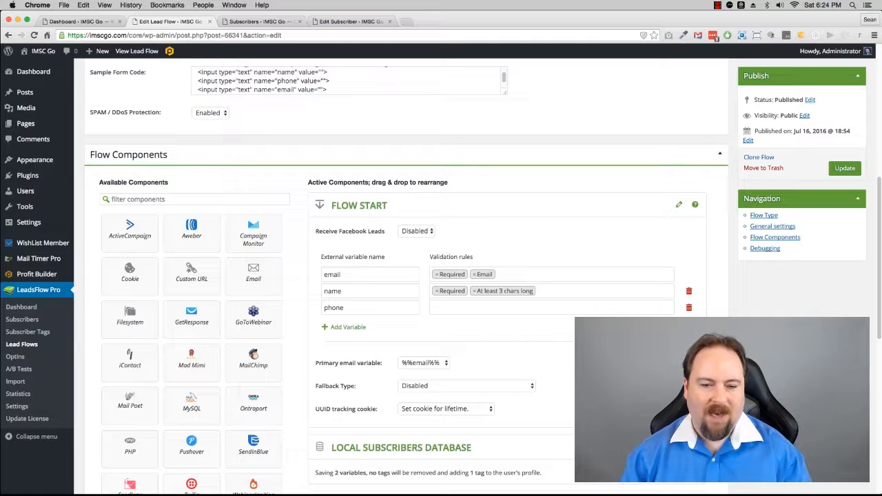
click(678, 205)
Step: Set the recipient of the Twilio component to the %%phone%% variable
scroll(677, 205, down, 3)
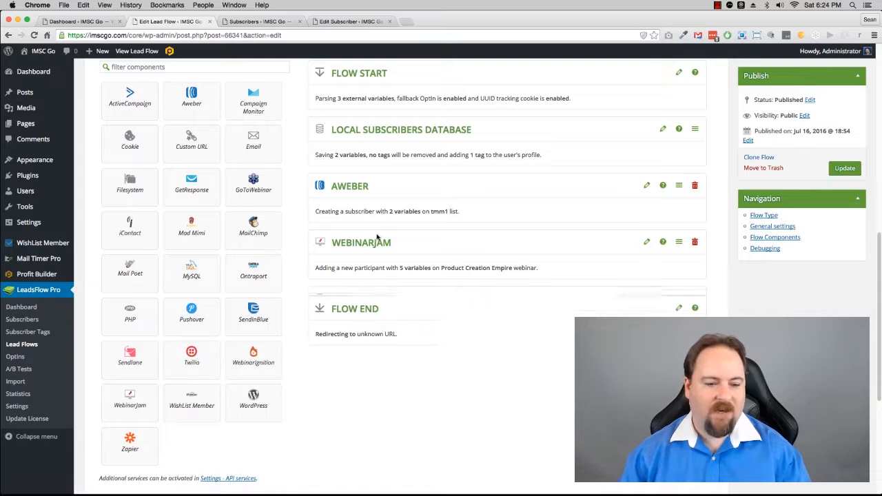
click(414, 348)
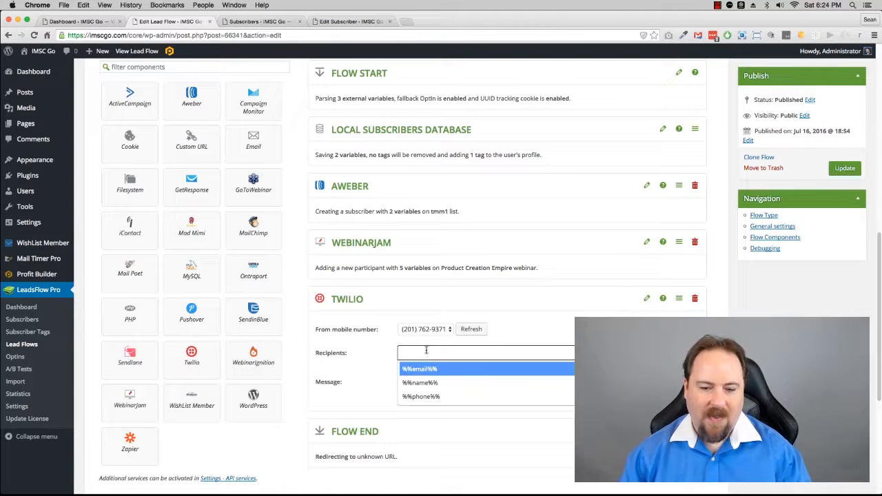
click(432, 397)
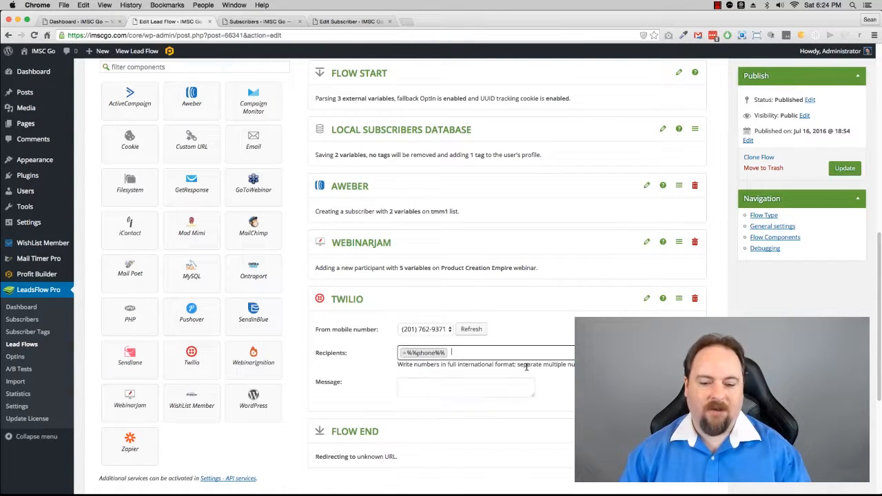
Step: Begin the Twilio message with "Hey %%name%%, you just signed up, AWESOME!"
click(436, 390)
text(Hey)
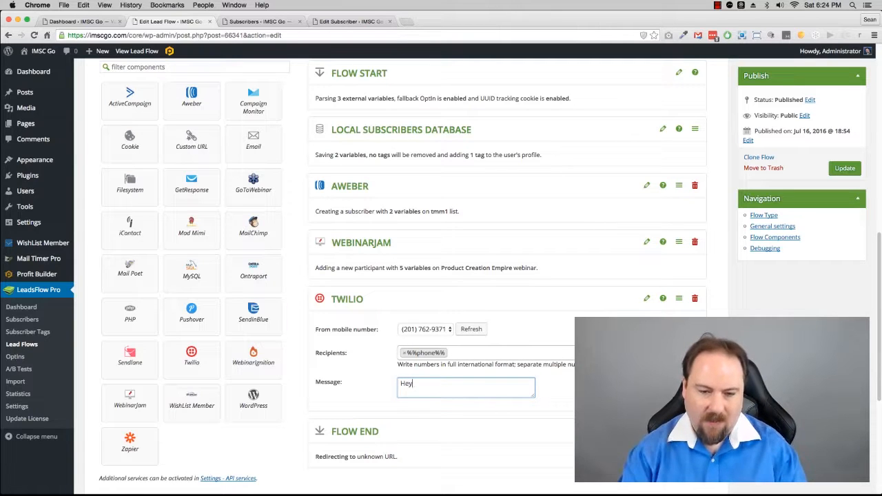
text( %%nam)
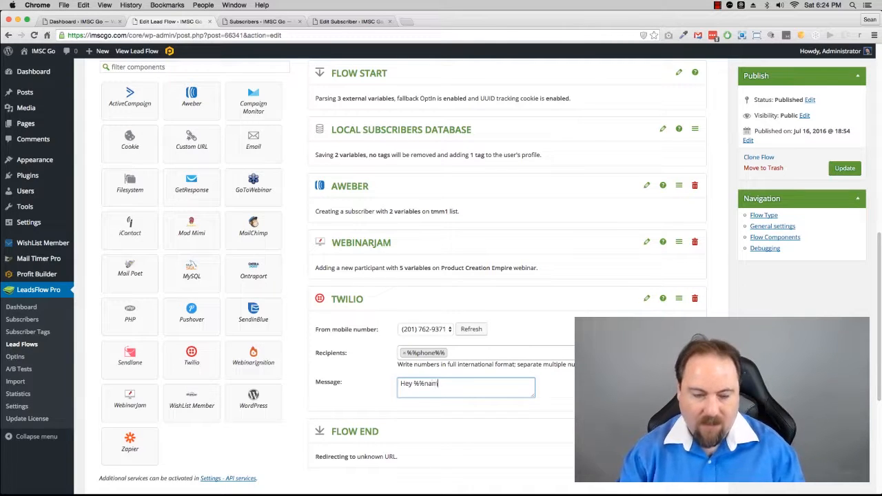
text(e%%)
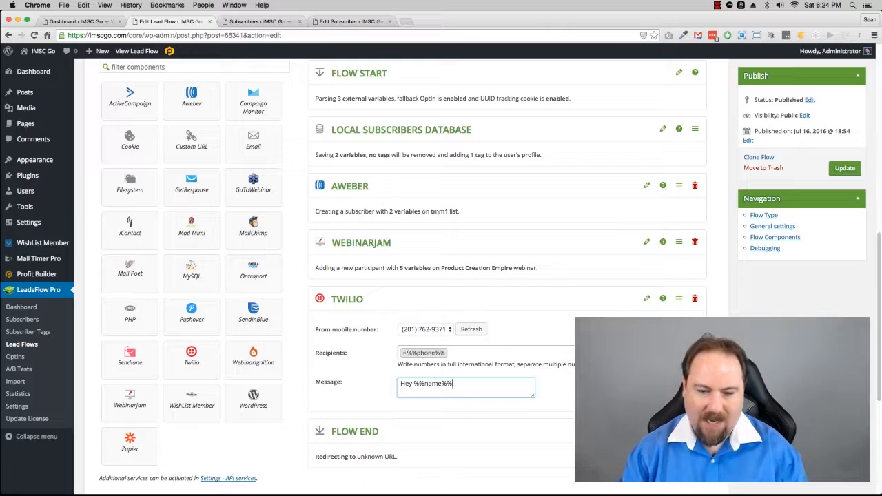
text(,)
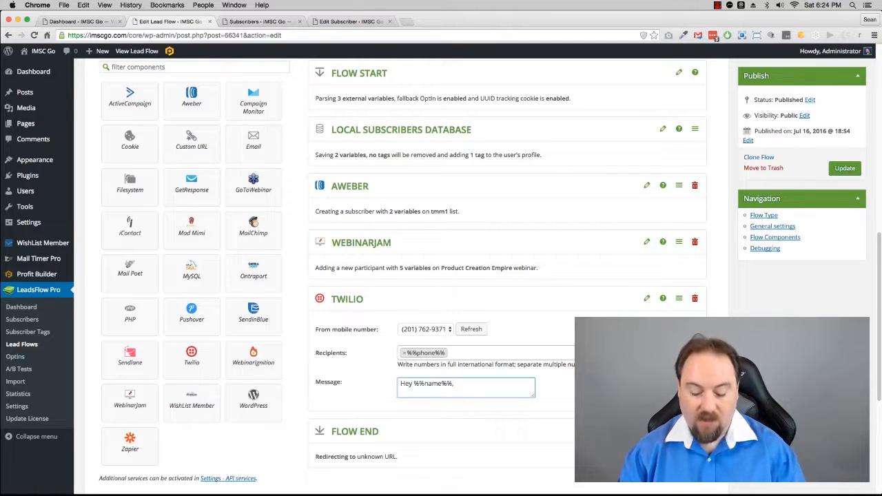
text( you just signed u)
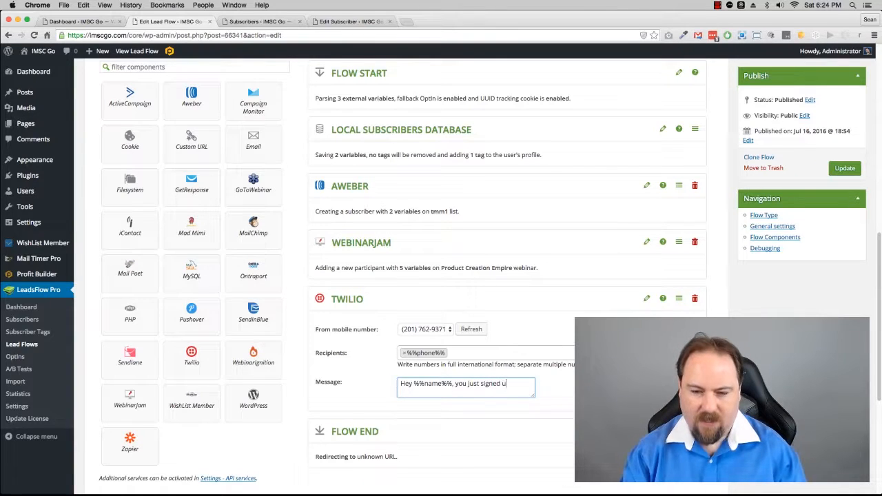
text(p)
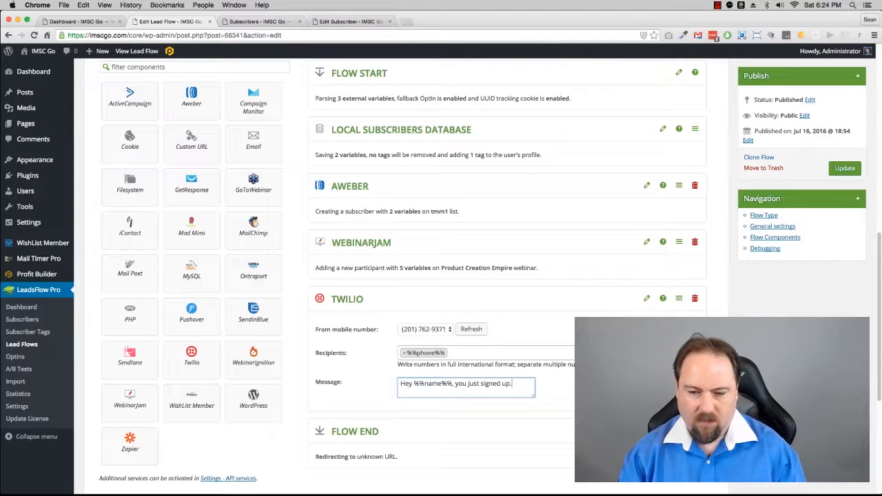
text(, AWESOME! )
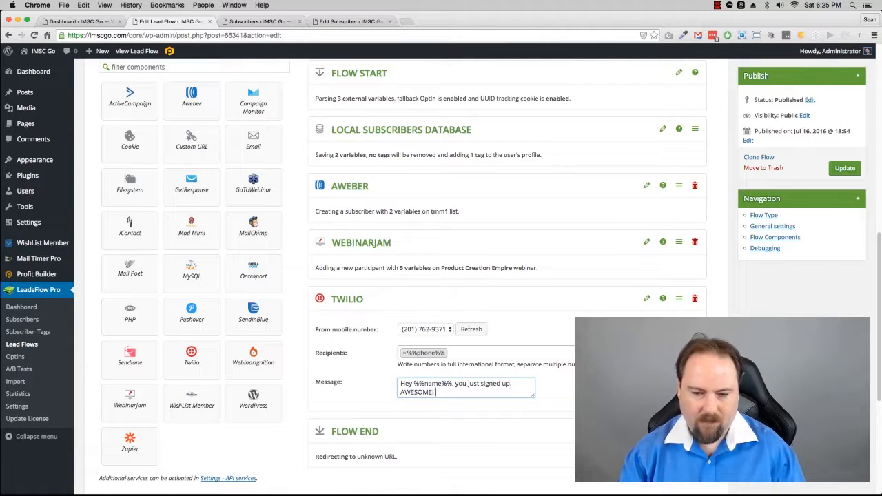
Step: Complete the Twilio message with "Welcome aboard. Check your email as we sent you something very cool... Speak soon!" and collapse its settings
text(Welcome aboar)
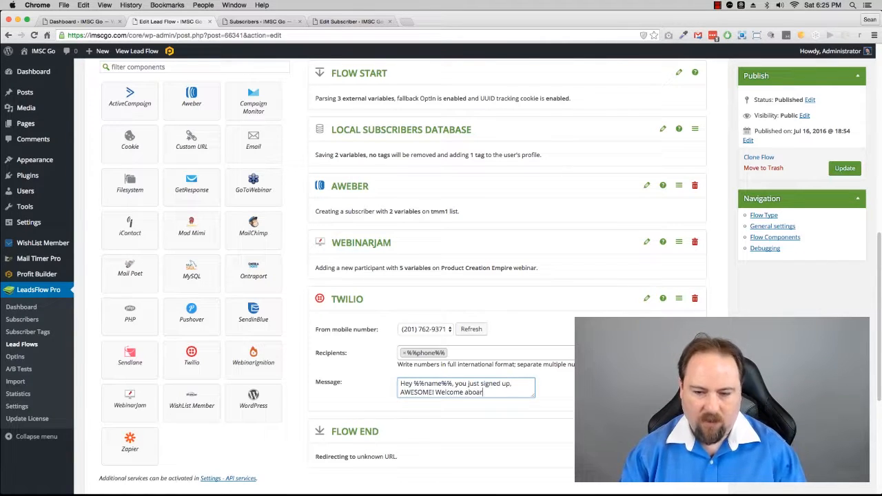
text(d. Check)
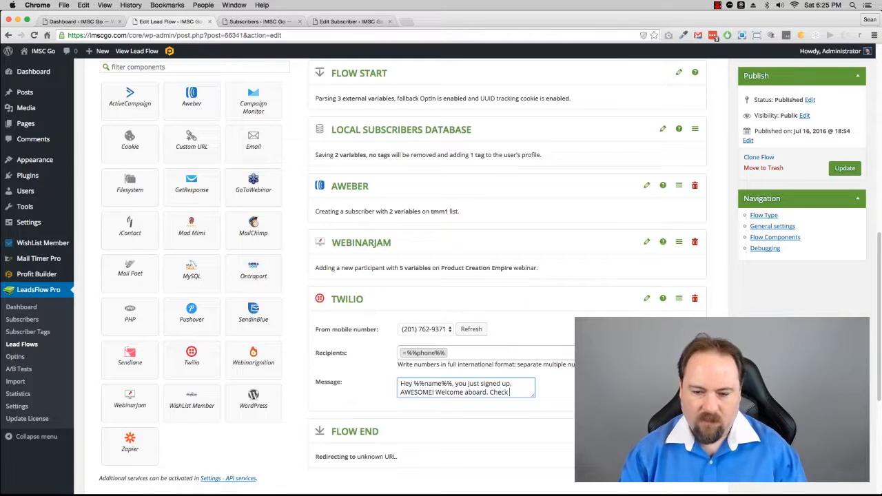
text( your email)
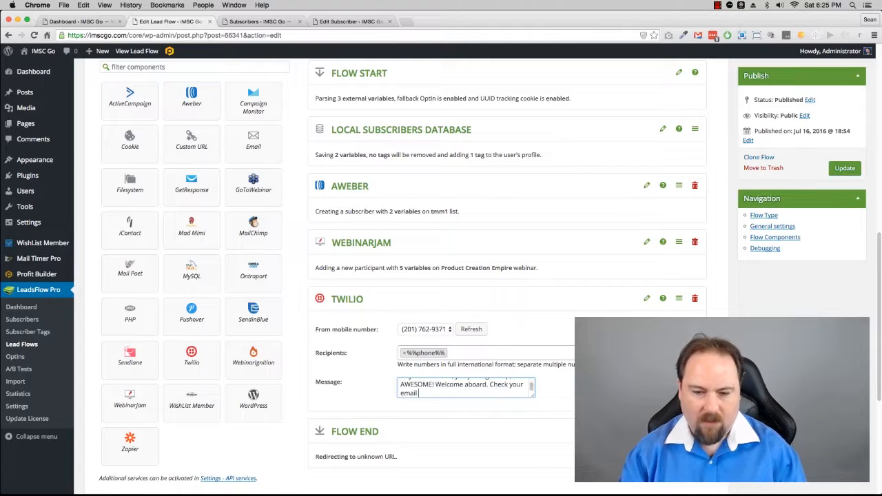
text( as we sent you)
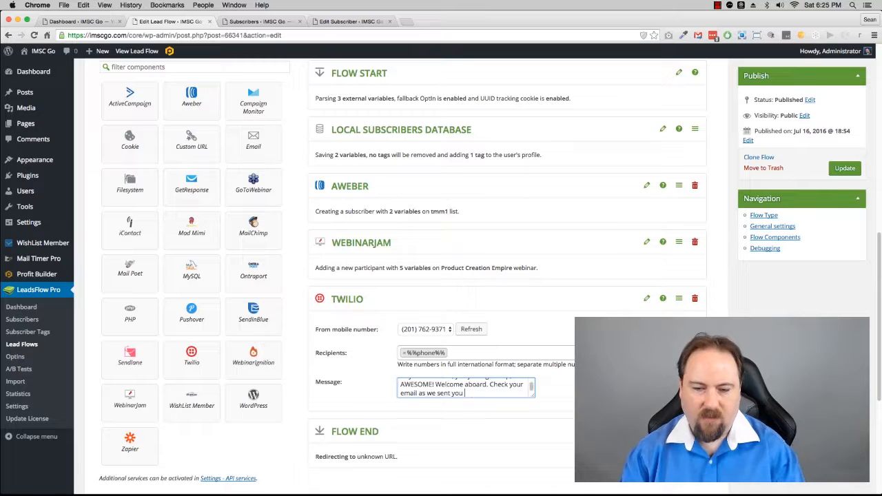
text( something very)
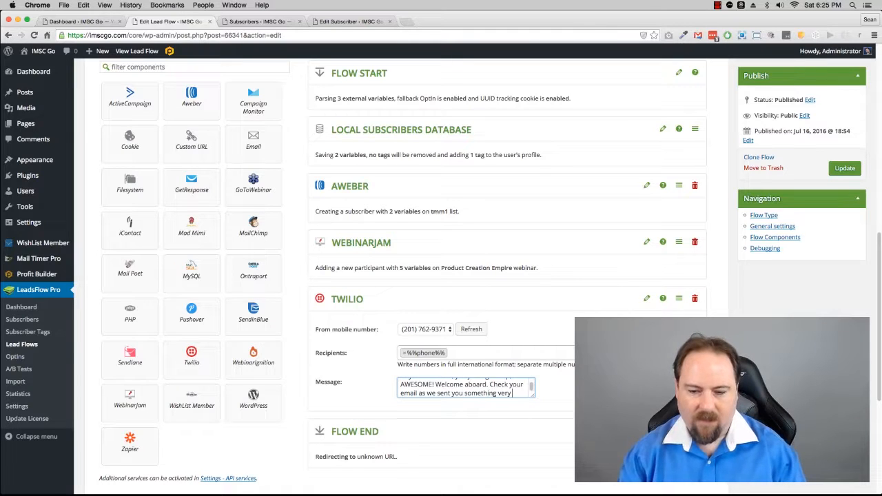
text( coo)
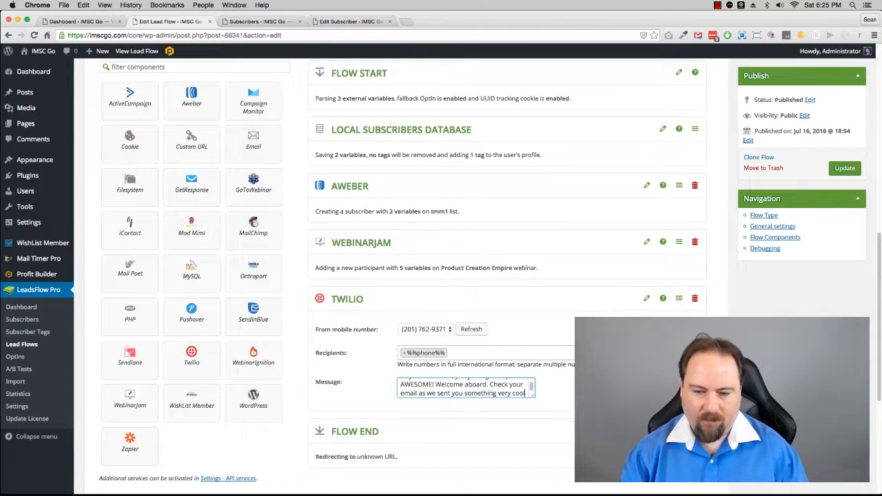
text(l... Speak s)
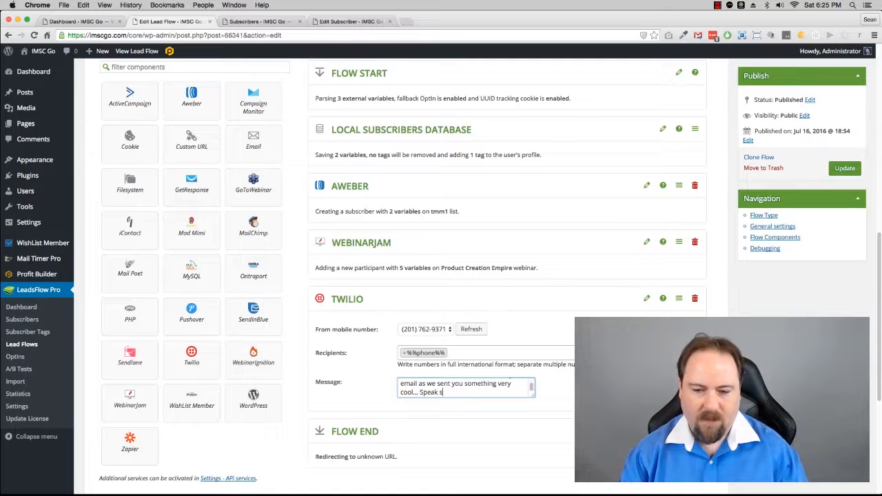
text(oon!)
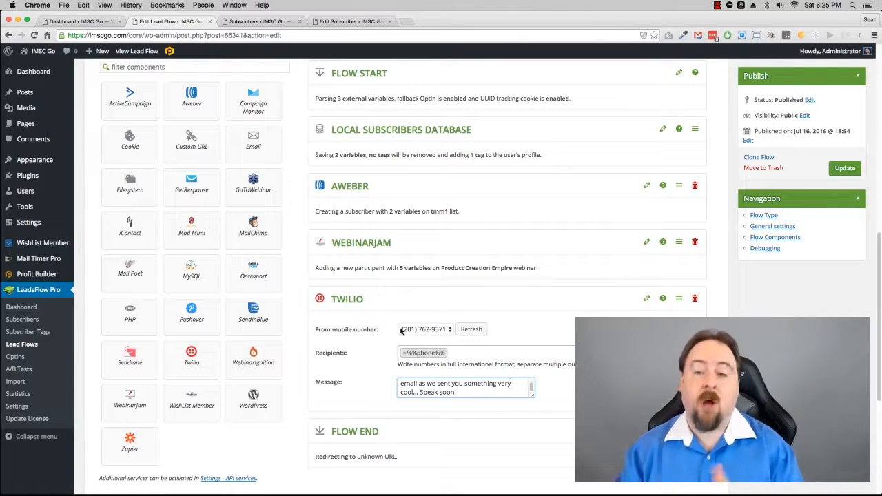
click(646, 299)
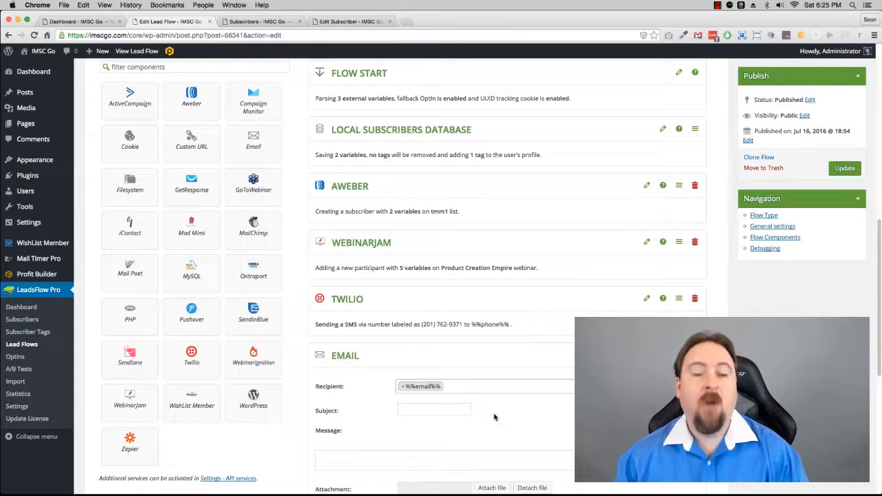
Step: Set the subject of the Email component to "Here's your free download..."
scroll(556, 412, down, 3)
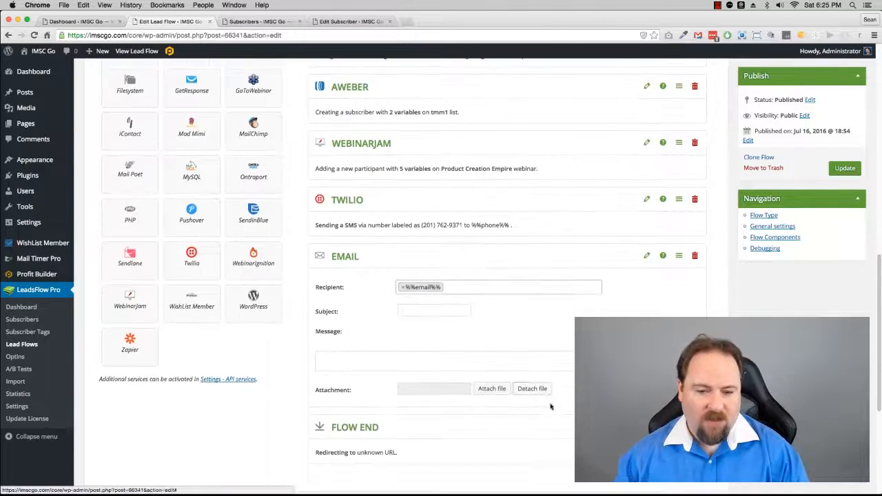
click(431, 309)
text(Her)
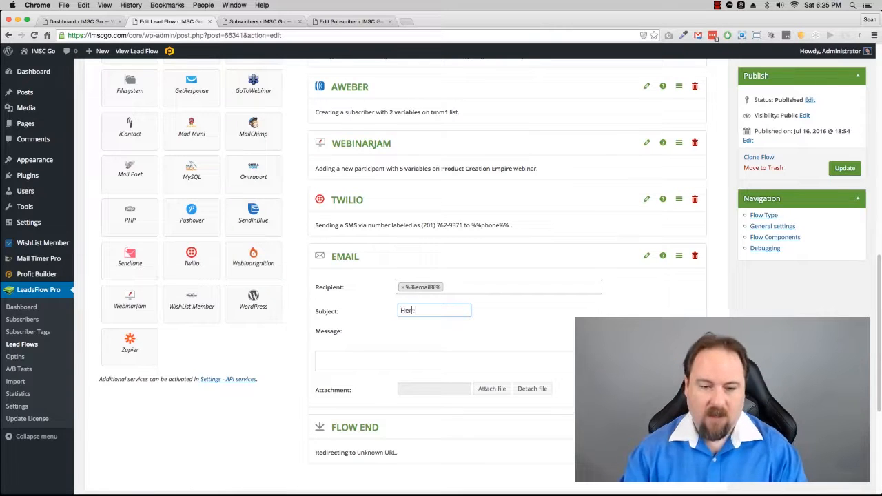
text(e's your )
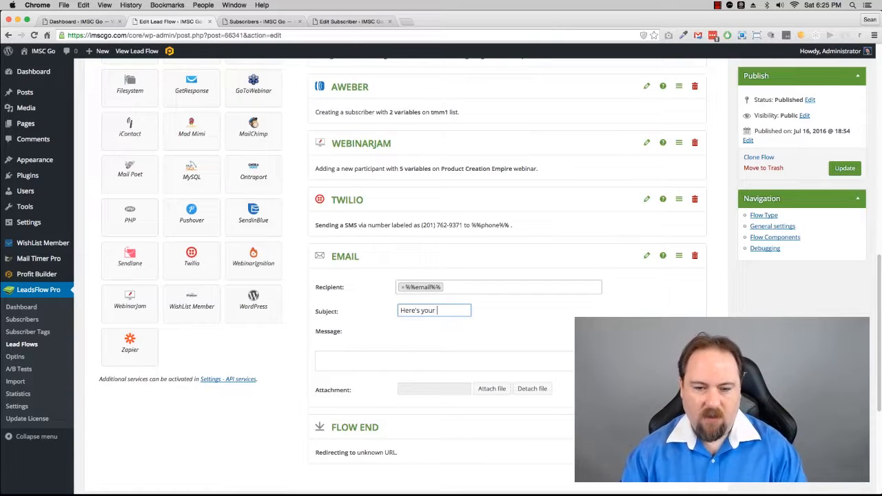
text(free download)
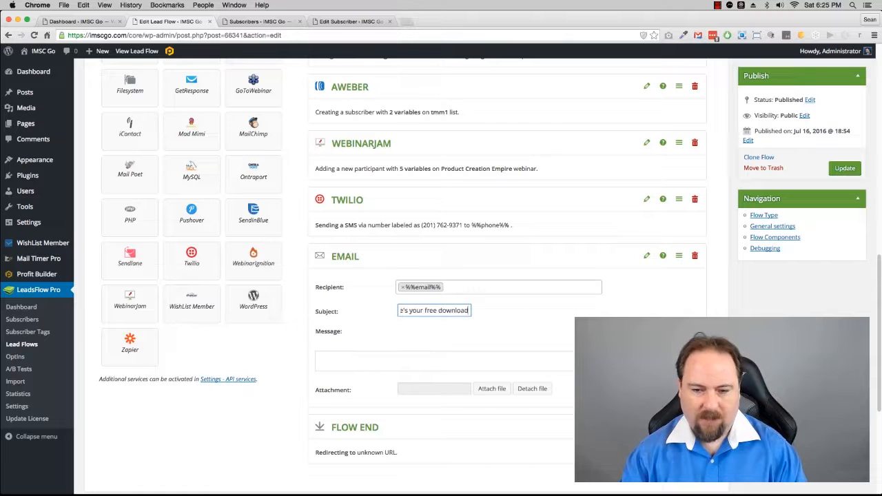
text(...)
Step: Open the message editor of the Email component and enter the greeting "Hey %%name%%,"
click(418, 358)
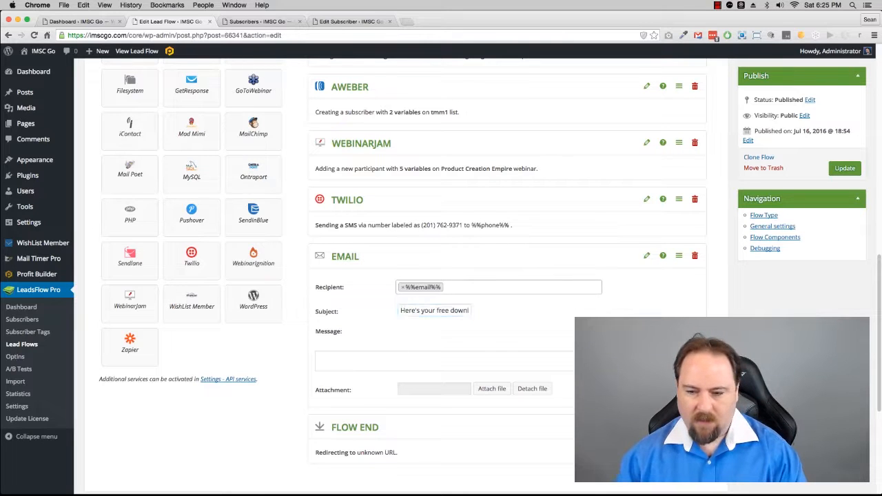
scroll(436, 243, down, 5)
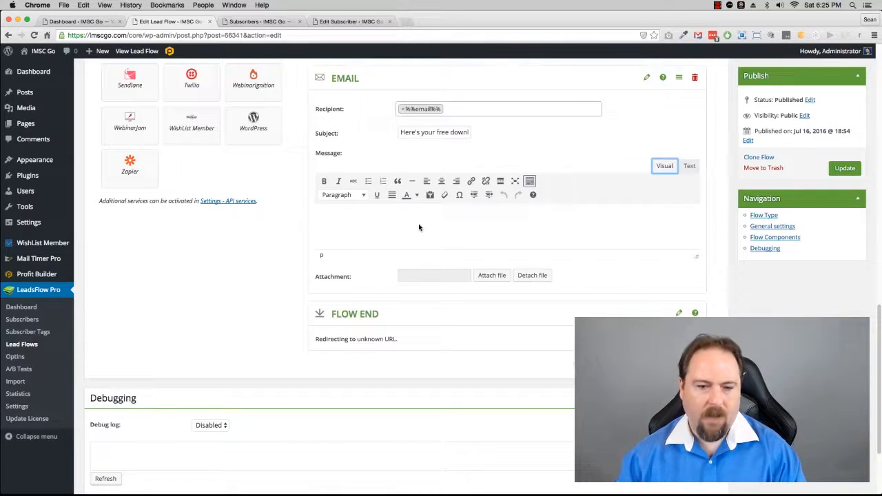
click(418, 227)
text(Hey )
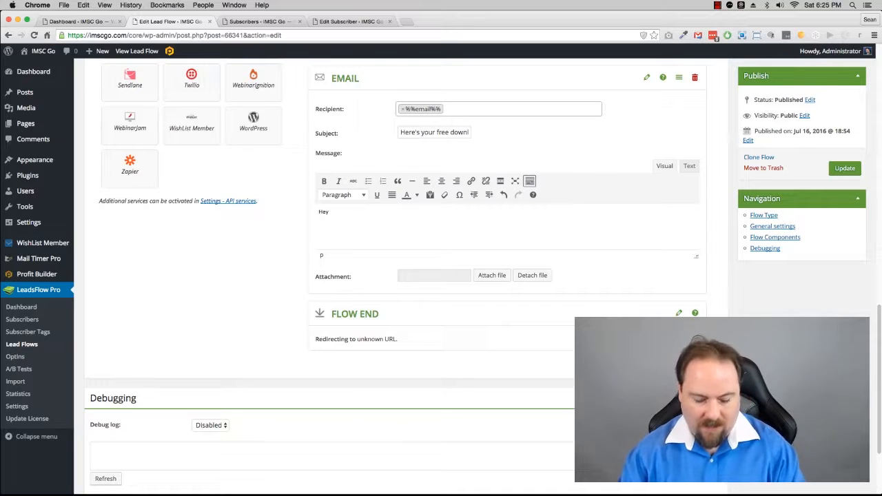
text(%%nam)
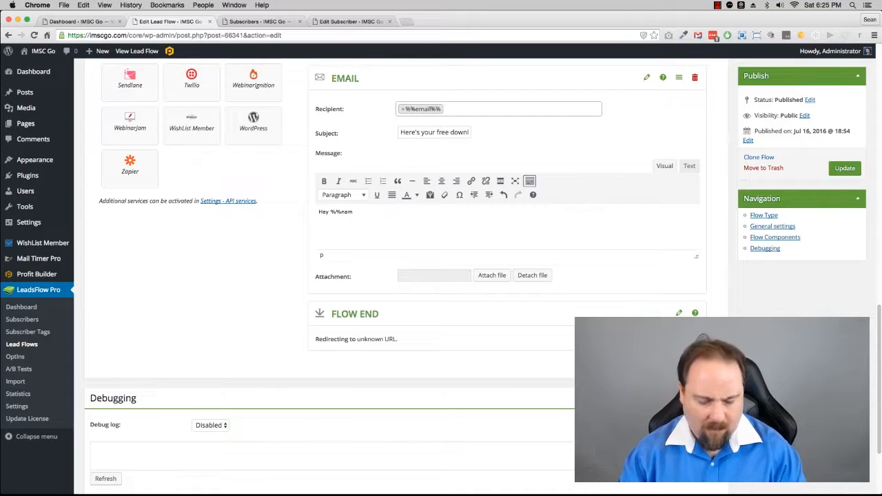
text(e%%,)
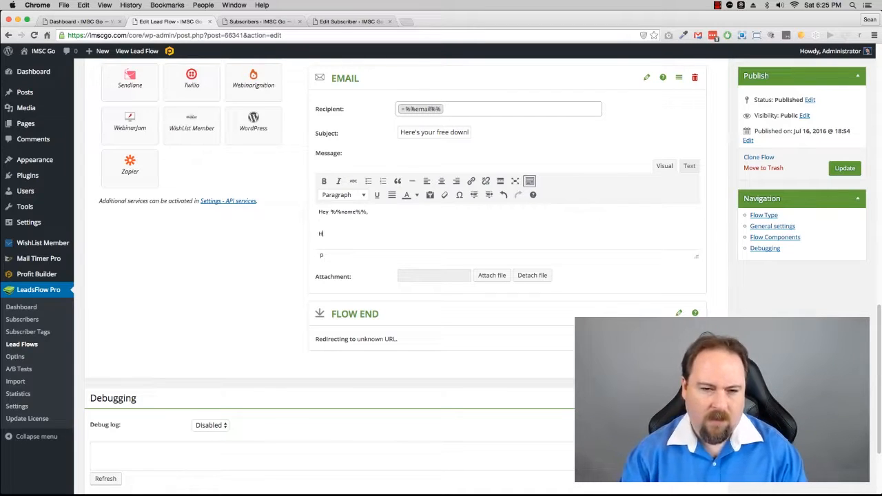
Step: Add the line "Here's your FREE download of our SEO cheat sheet..." below the greeting in the Email message
text(Here's )
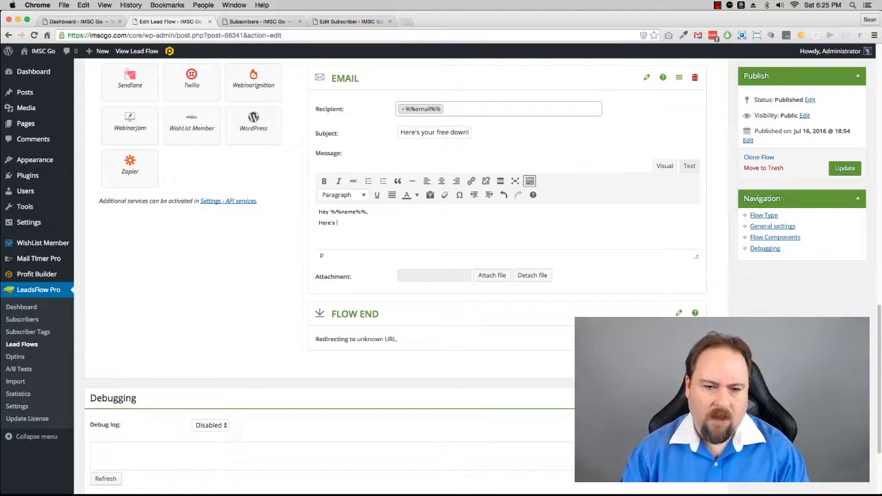
text(your FREE d)
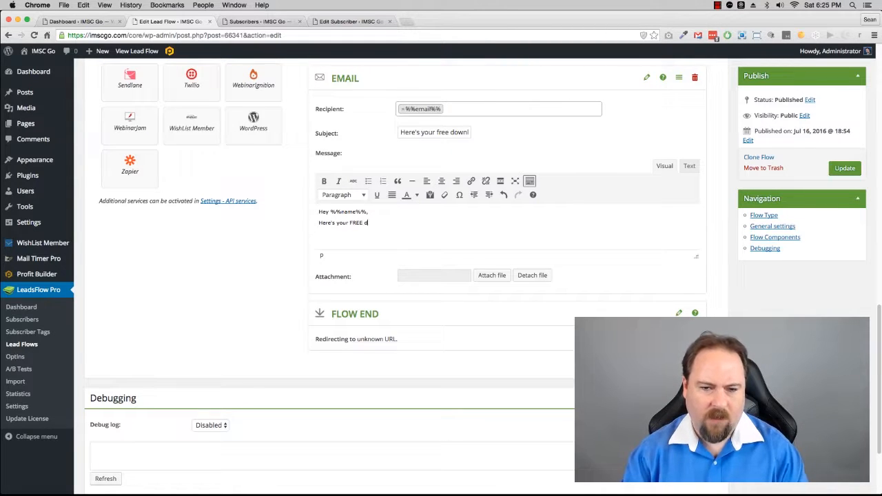
text(ownload of oyr)
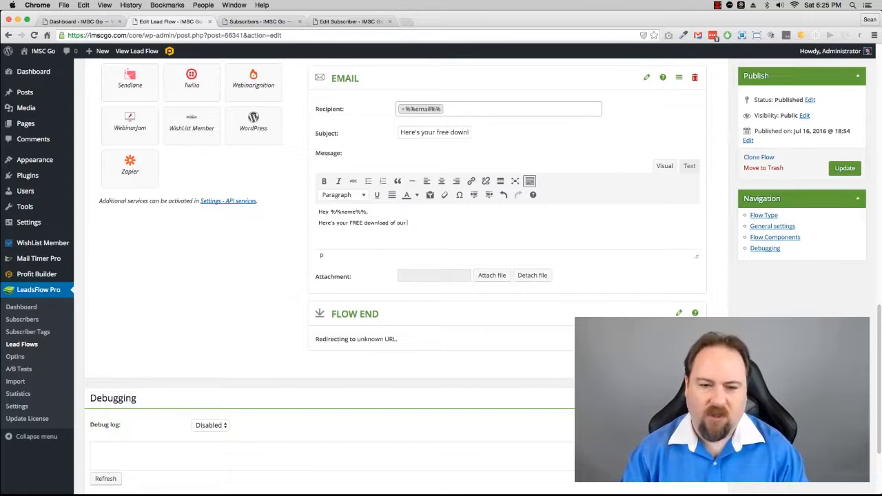
text( SEO cheat )
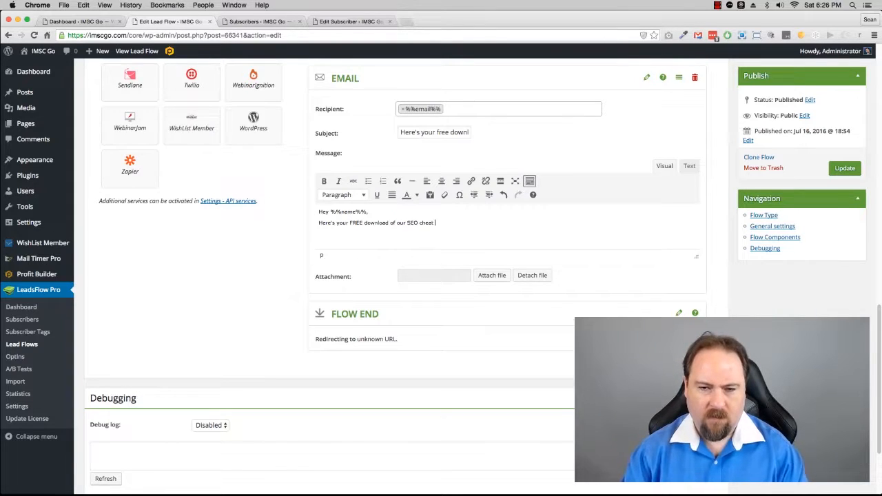
text(sheet...)
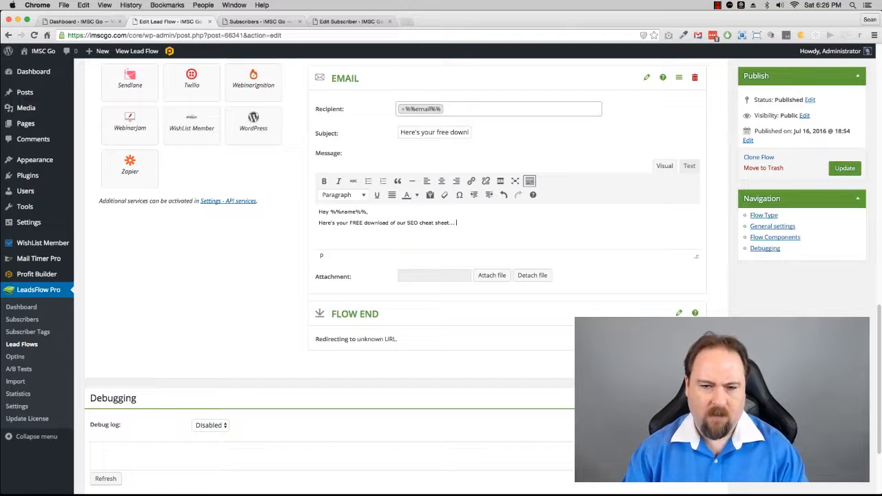
Step: Add the paragraph "We also are holding a free workshop to go through the information in this free guide." to the Email message
text(We a)
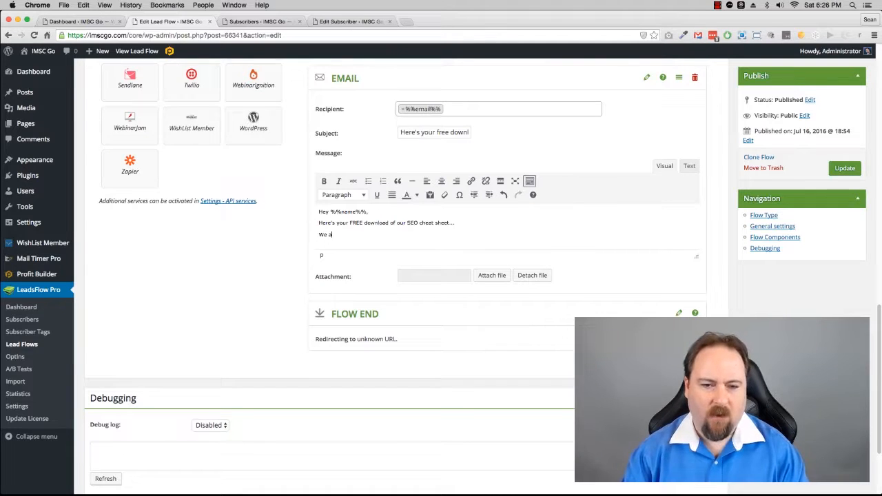
text(lso are holding a)
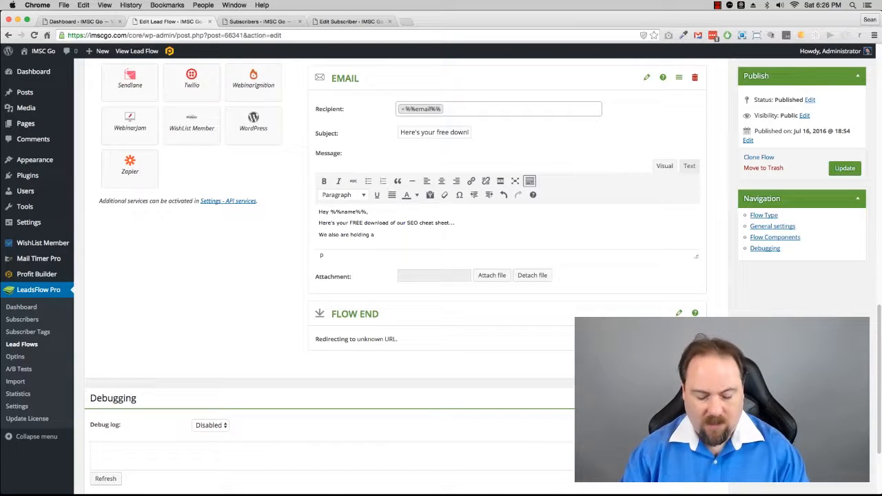
text( free work)
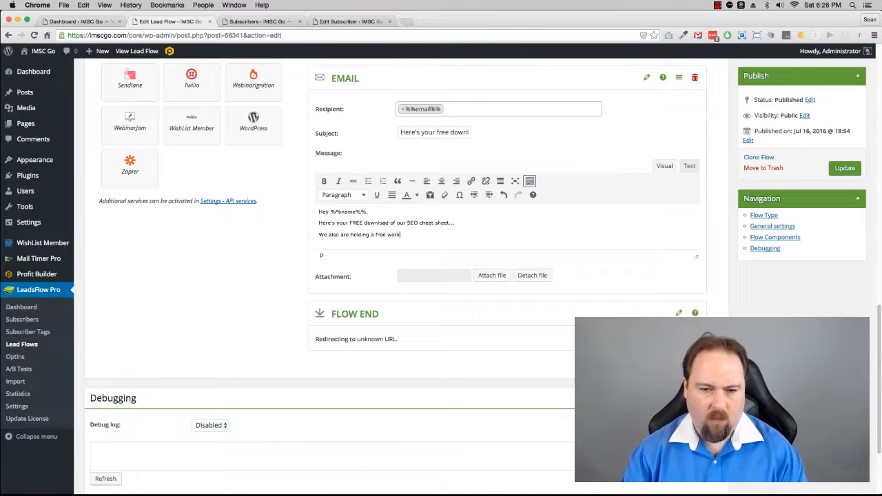
text(shop to go thr)
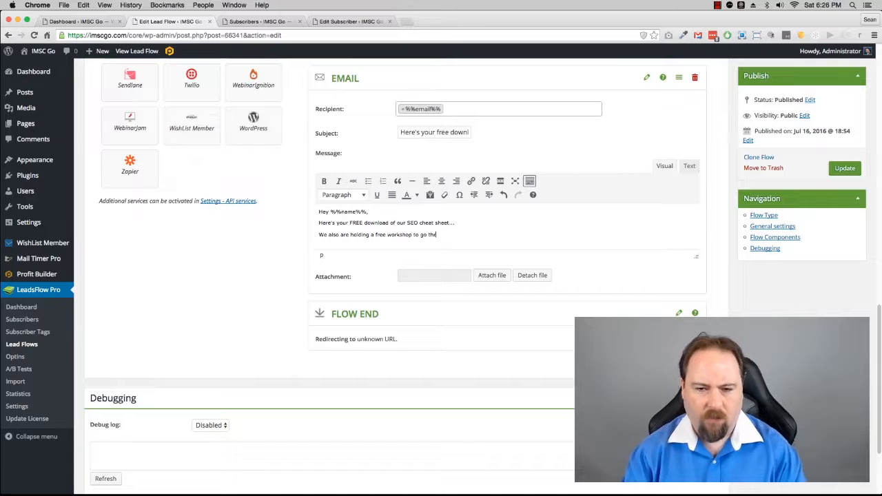
text(ough)
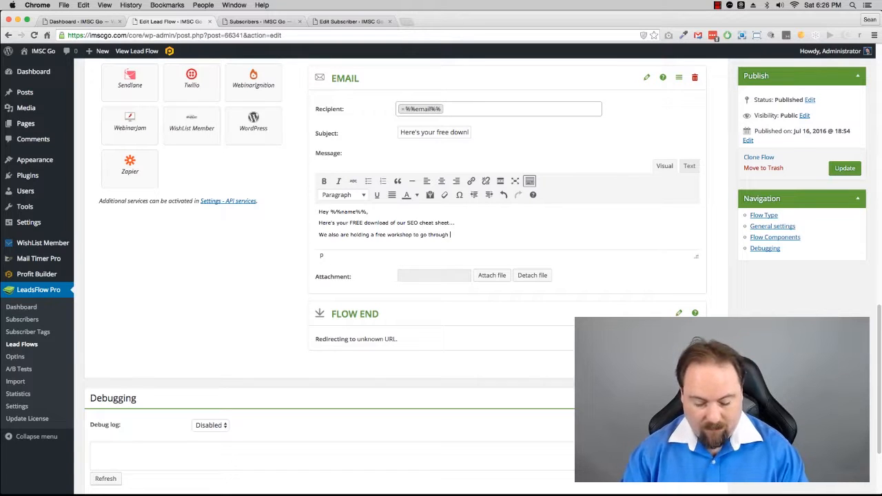
text( the)
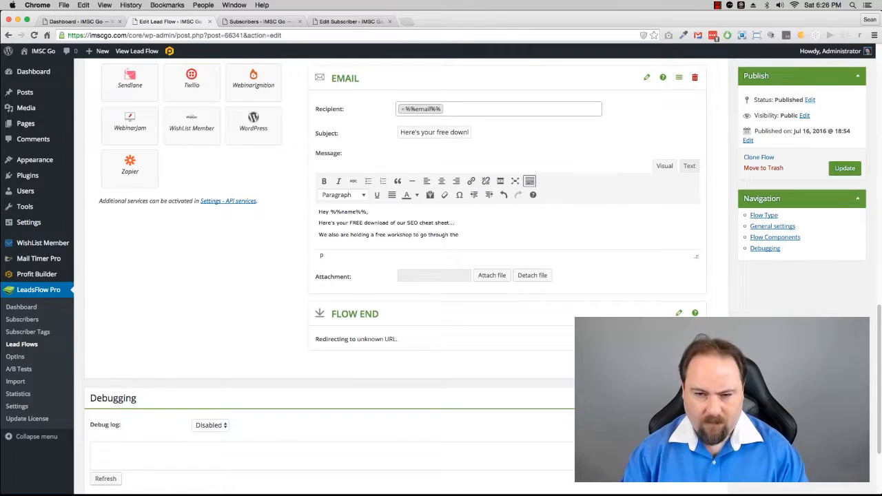
text( infor)
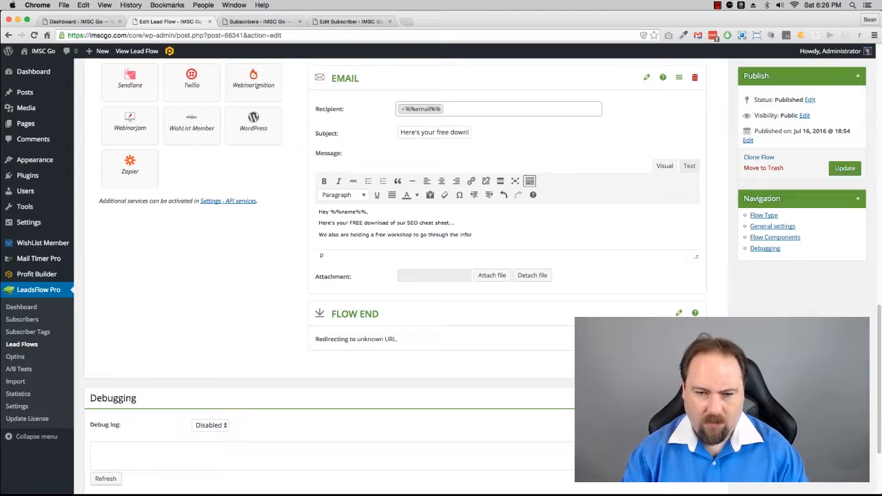
text(mation in this free)
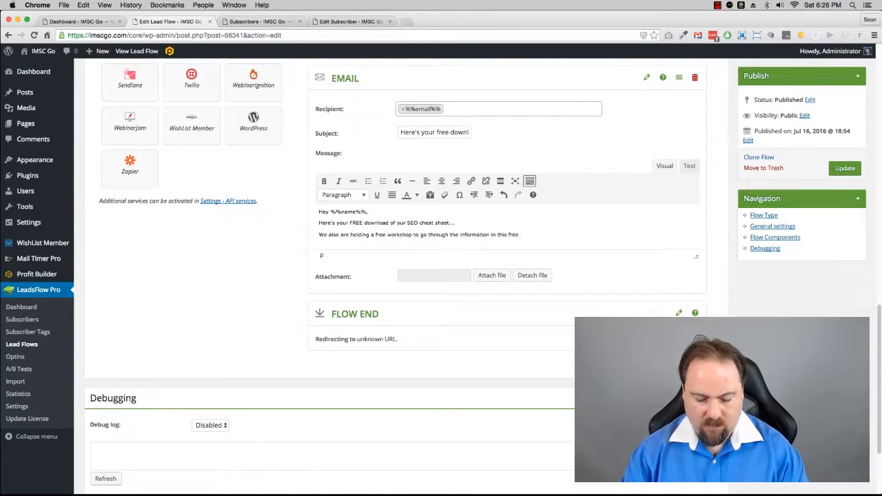
text( guide)
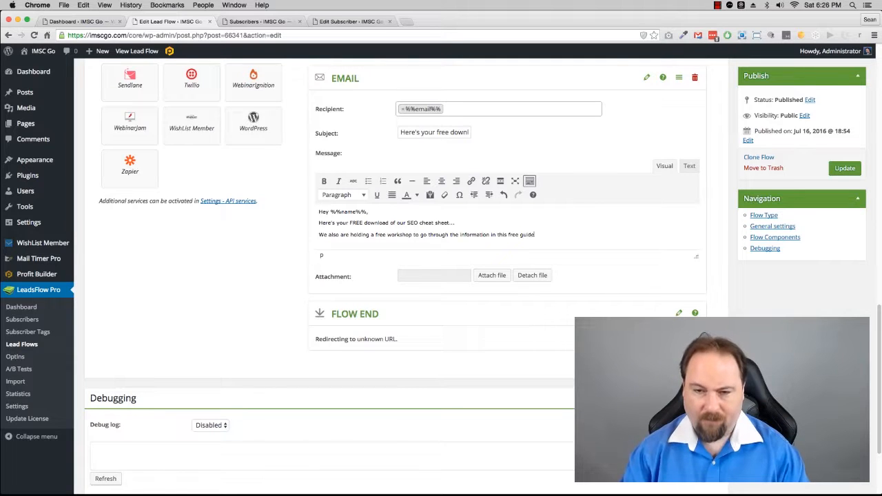
text(.)
key(Return)
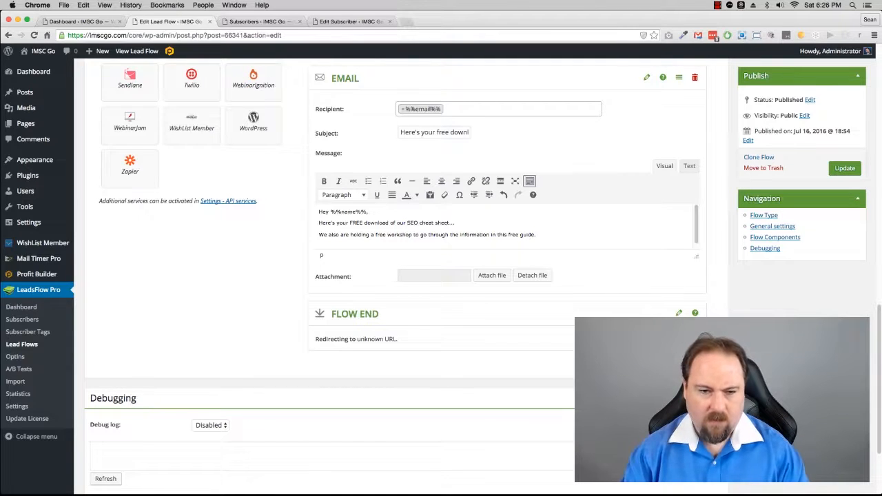
Step: Add the paragraph "You'll get a notice when that training goes live." to the Email message
text(You)
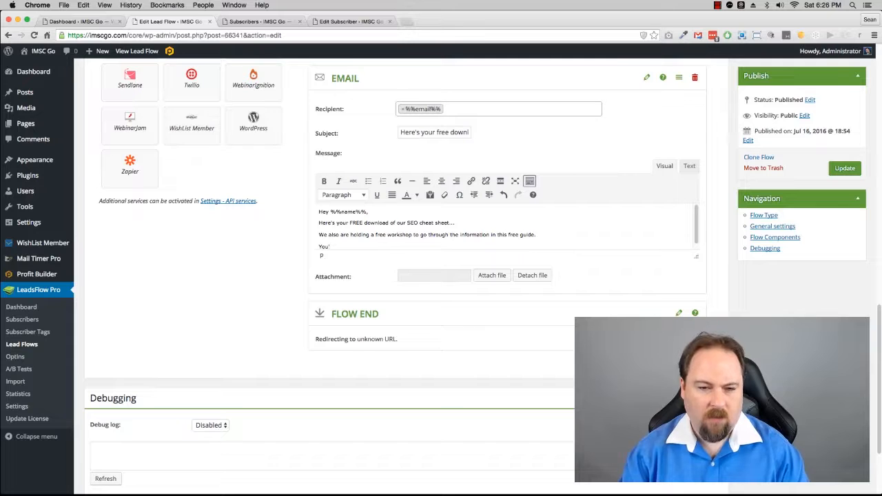
text('ll get)
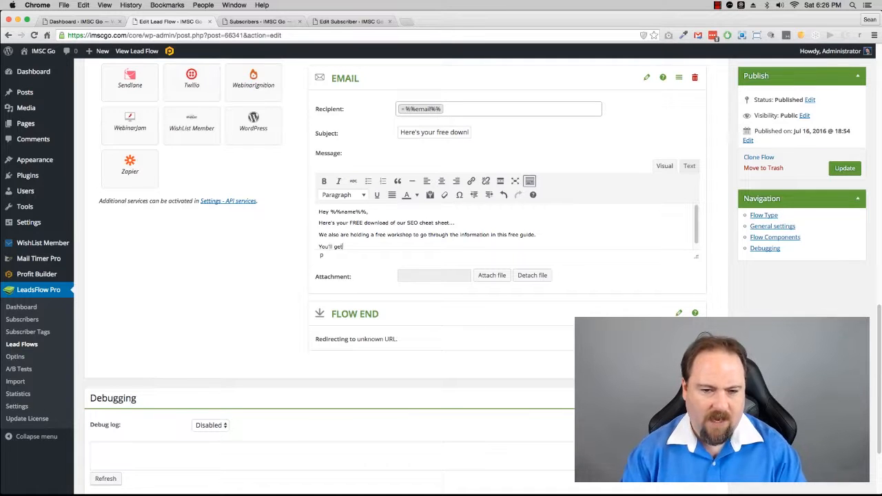
text( a notice )
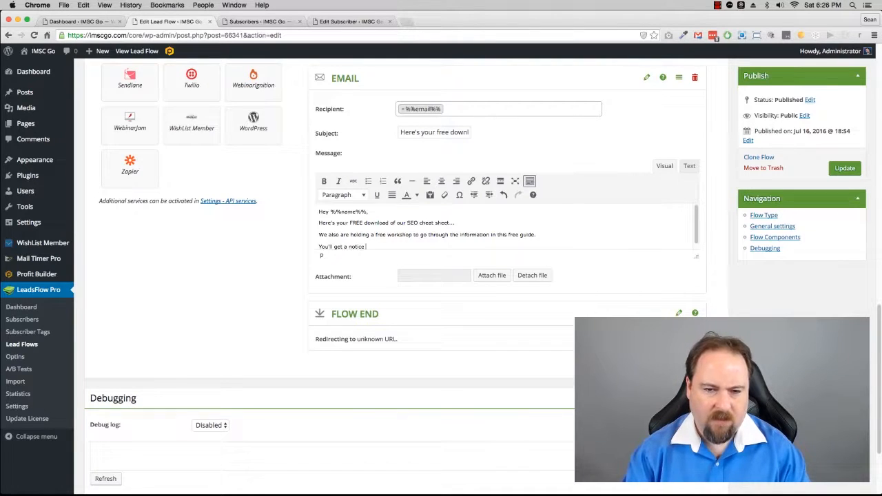
text(in a day o)
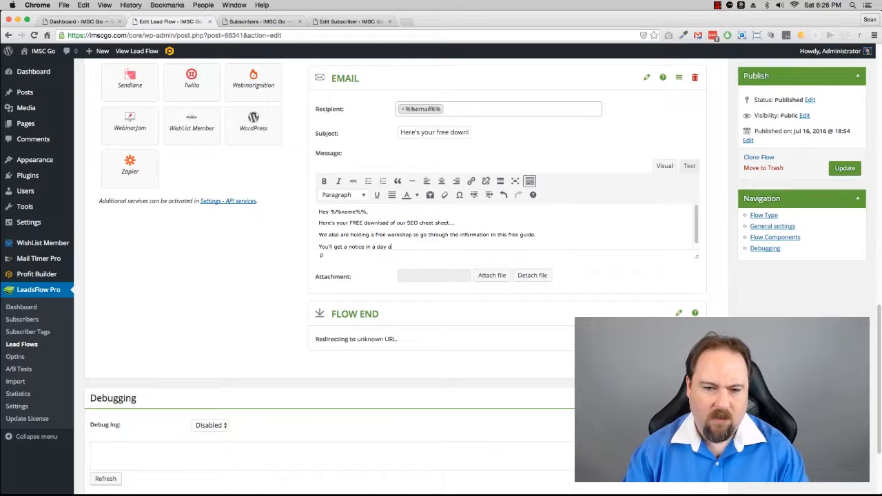
key(BackSpace)
key(BackSpace)
key(BackSpace)
key(BackSpace)
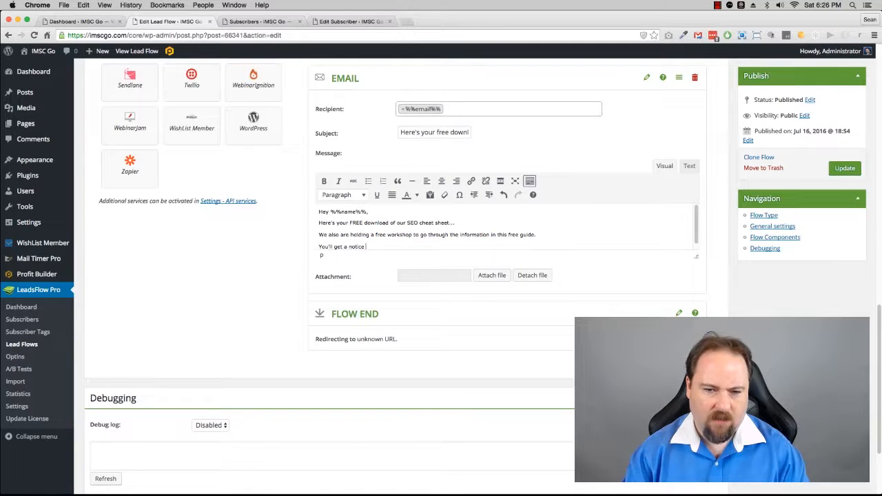
text(when they)
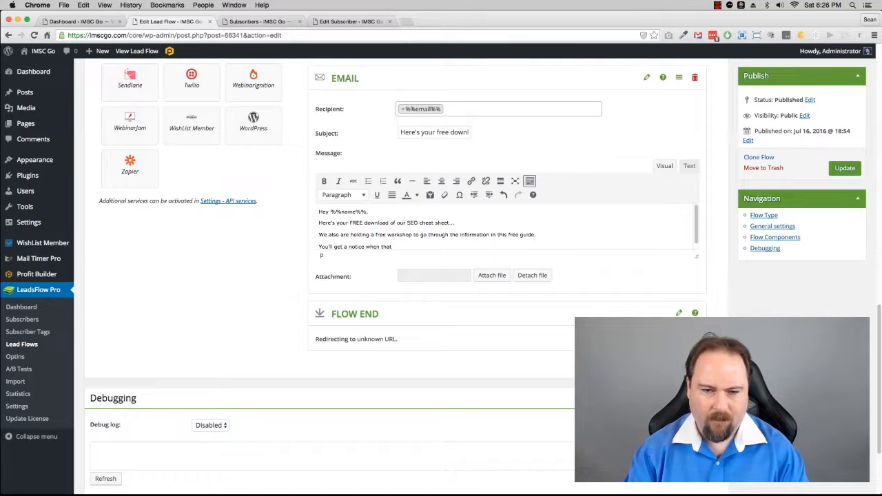
text( training goes )
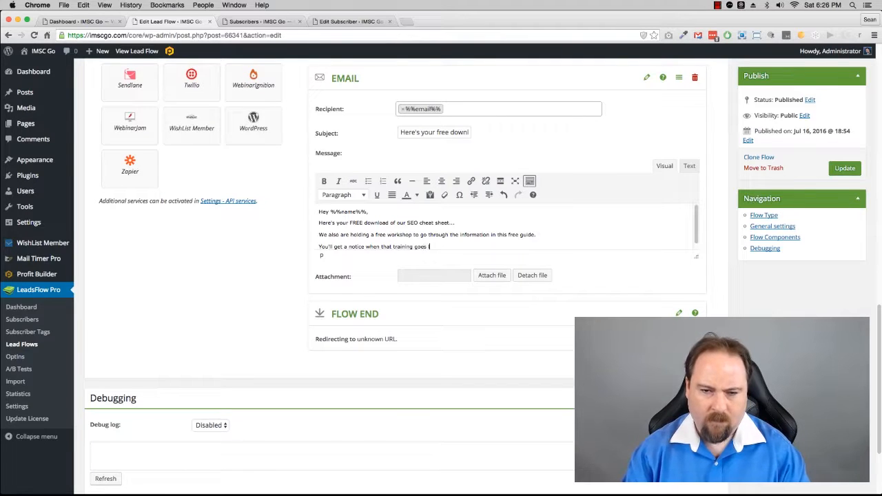
text(live.)
key(Return)
Step: Close the Email message with "Speak soon," and the sender's first name below it
text(S)
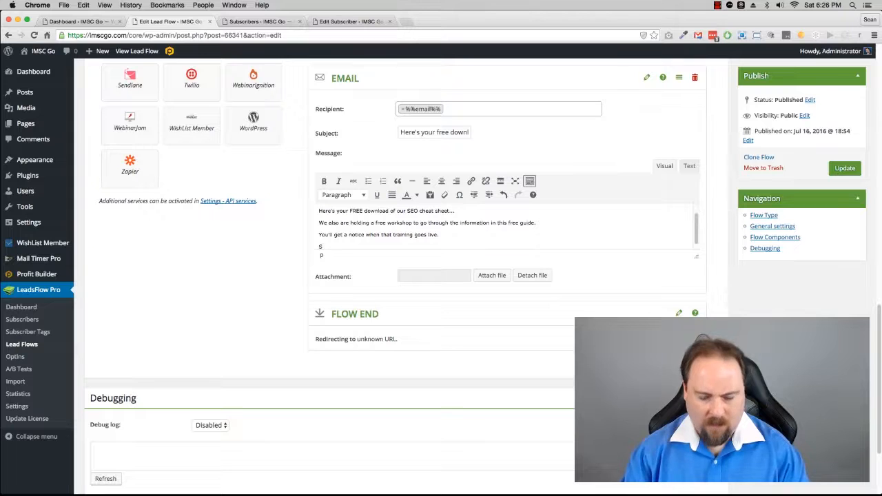
text(peak soon)
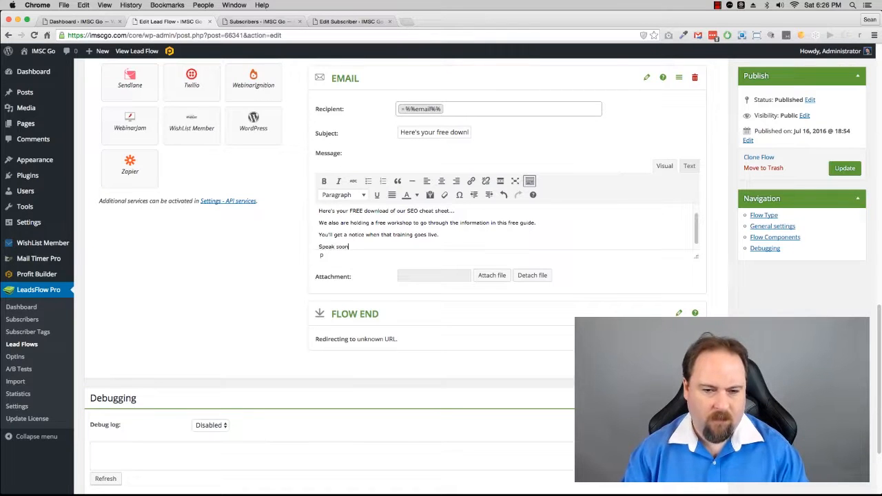
text(,)
key(Return)
key(Return)
text(Sean)
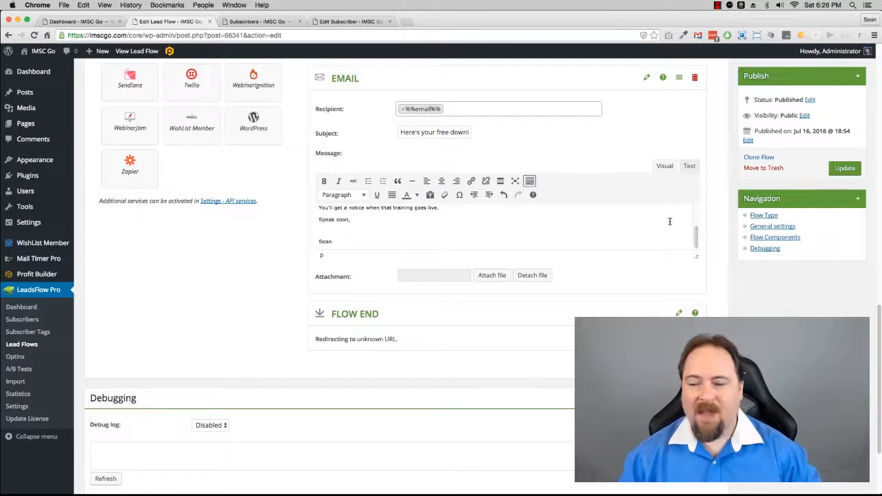
Step: Check the list of active components and save the updated lead flow
scroll(646, 243, down, 2)
scroll(645, 245, up, 10)
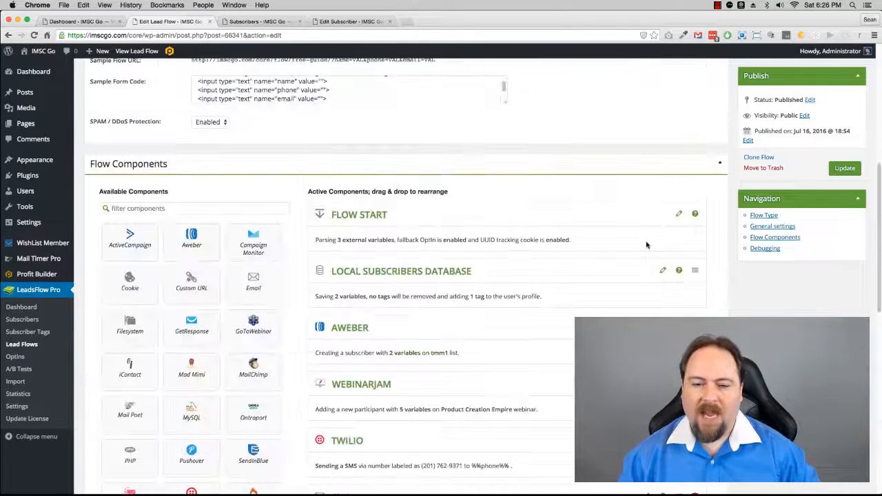
scroll(646, 244, down, 3)
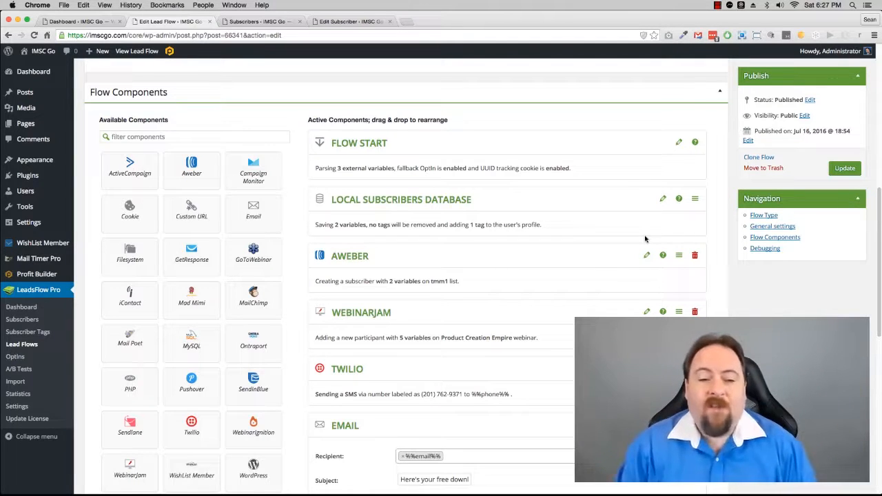
click(849, 169)
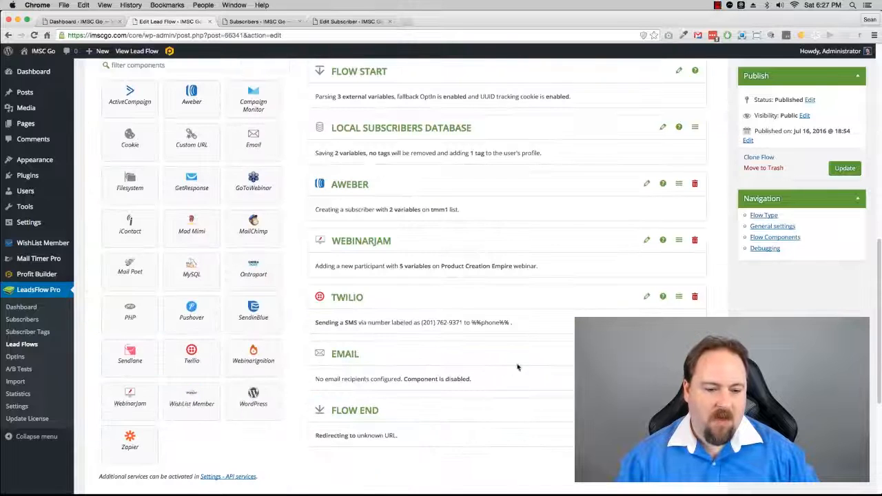
Step: Add Pushover and WishList Member components to the flow and collapse the WishList settings
click(194, 317)
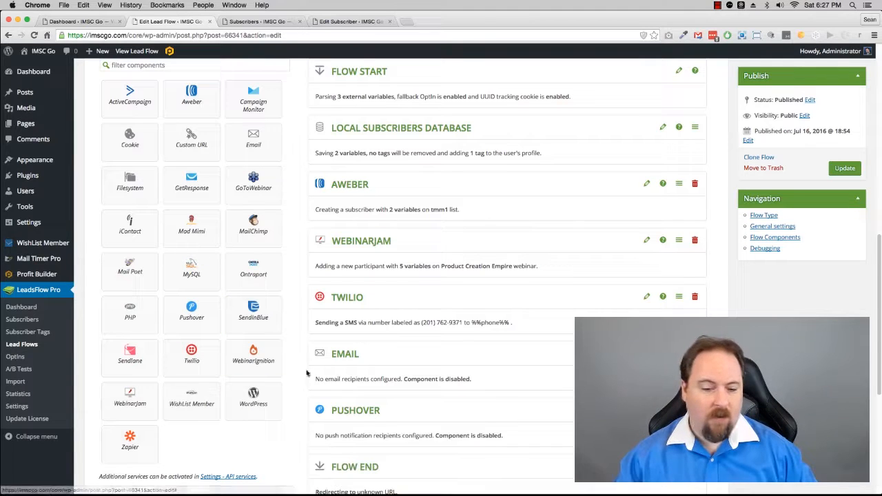
scroll(330, 394, down, 1)
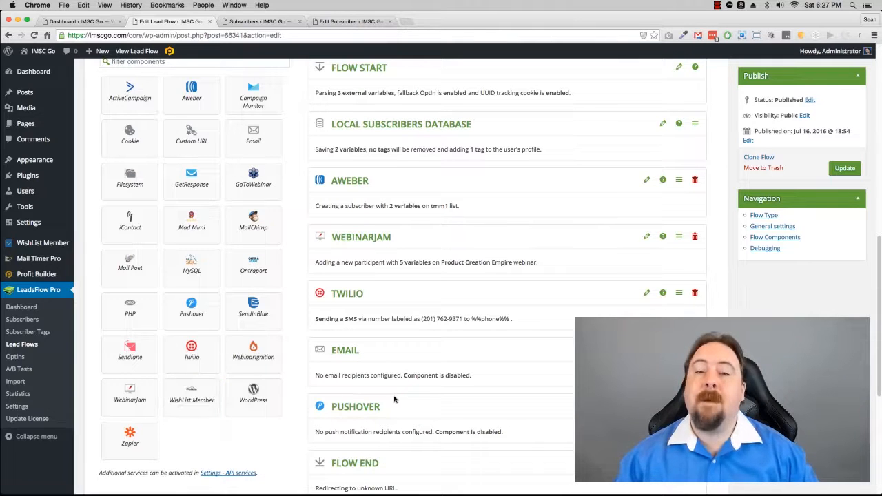
scroll(425, 392, down, 2)
scroll(425, 391, down, 5)
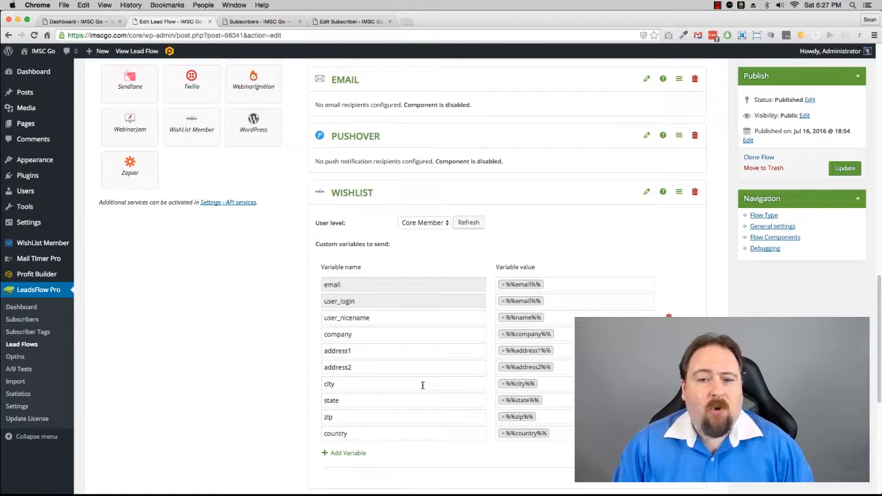
click(646, 192)
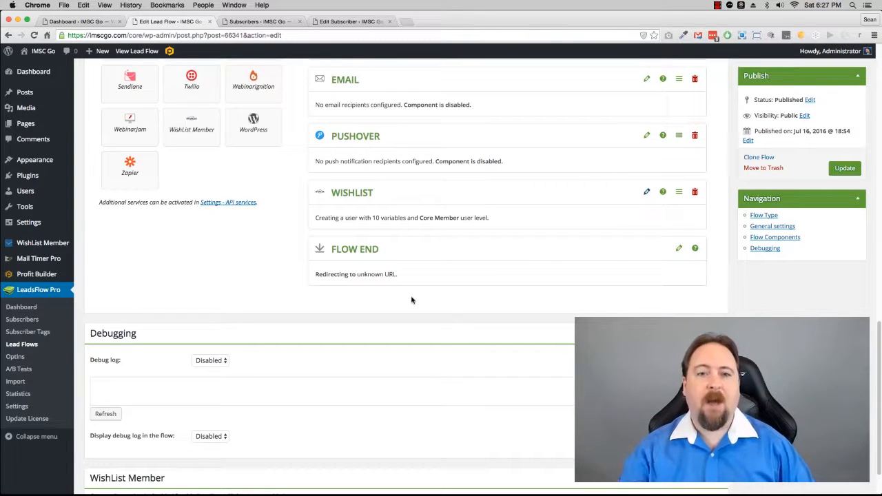
Step: Review the flow's general settings, the Subscribers list and the open subscriber profile, ending back at the start of the lead flow editor
scroll(413, 300, down, 2)
scroll(414, 300, up, 15)
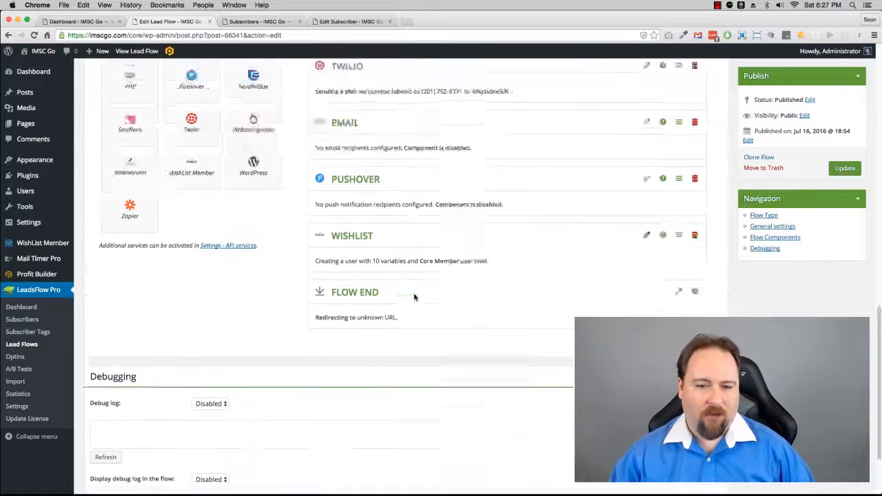
scroll(413, 299, down, 3)
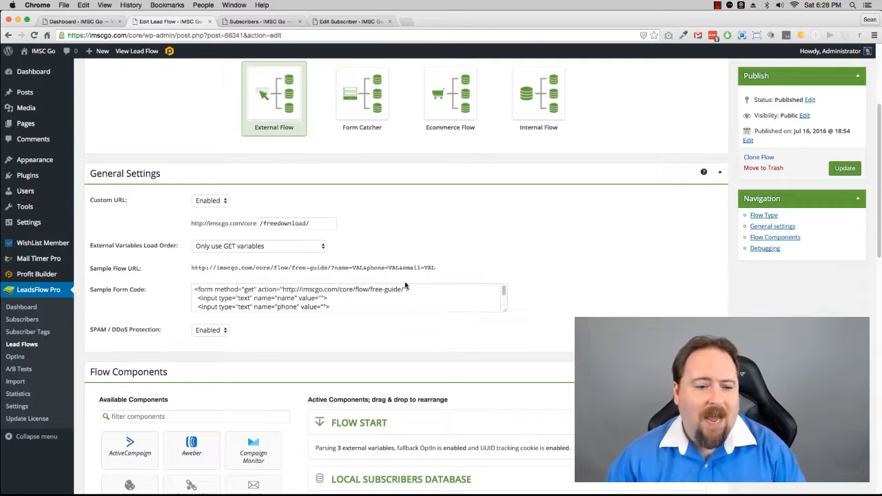
click(265, 22)
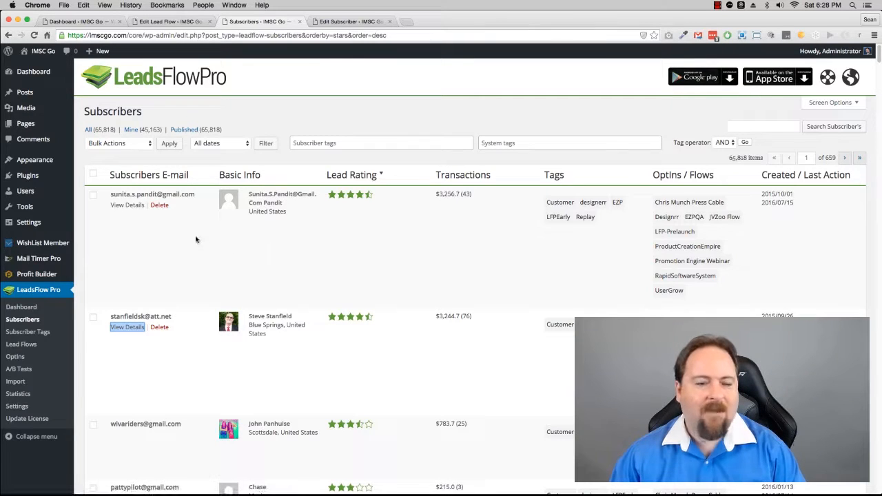
click(354, 22)
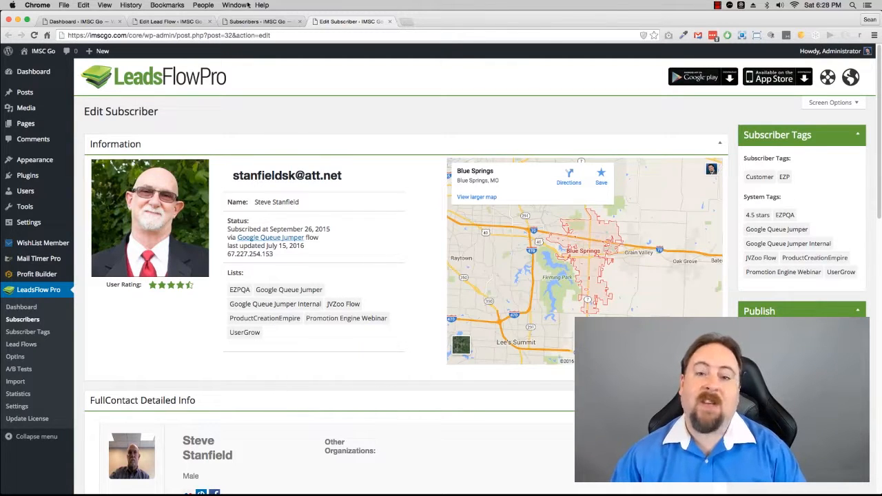
click(254, 21)
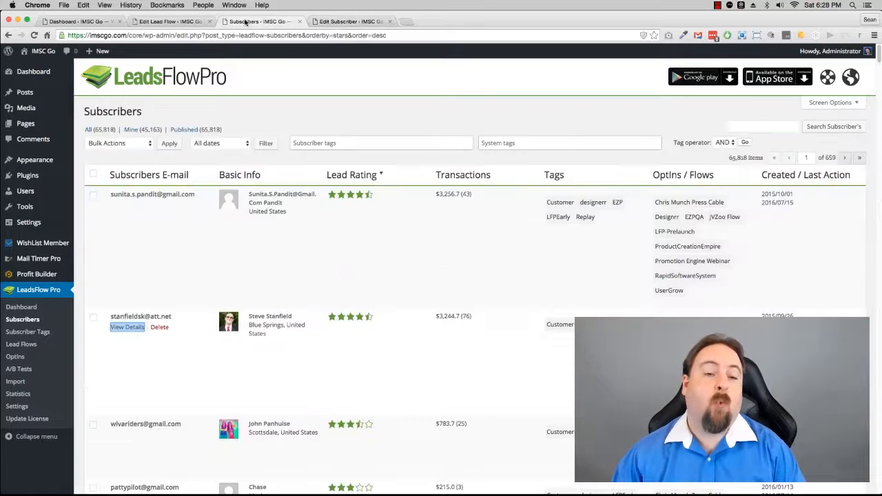
click(192, 21)
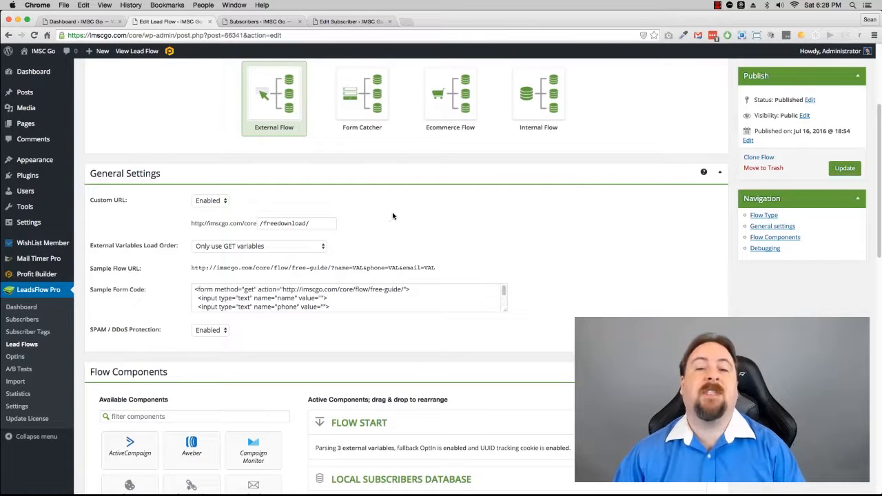
scroll(389, 215, up, 5)
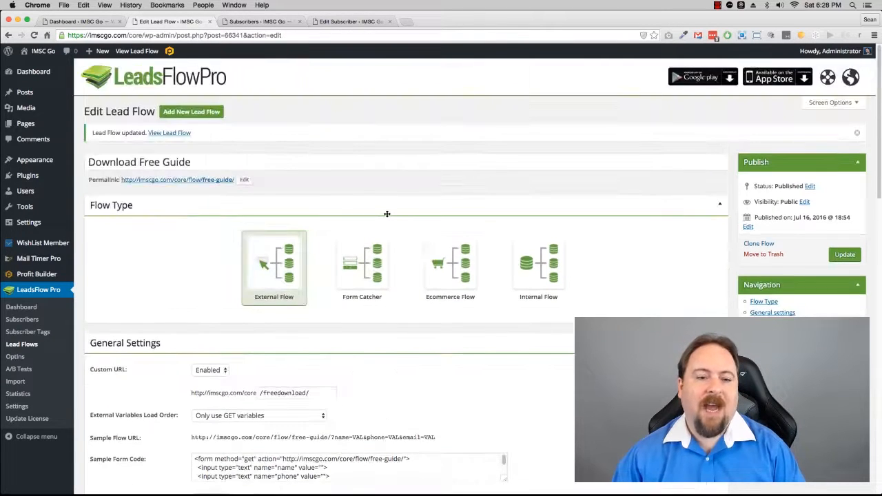